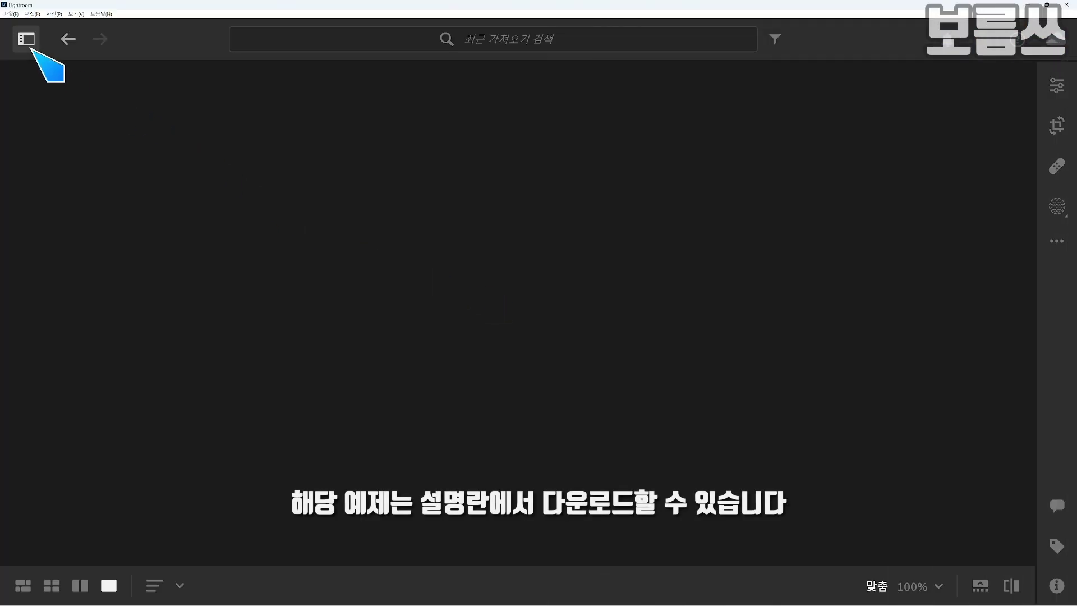
Import the example portrait photo into the library and hide the library sidebar.
click(31, 47)
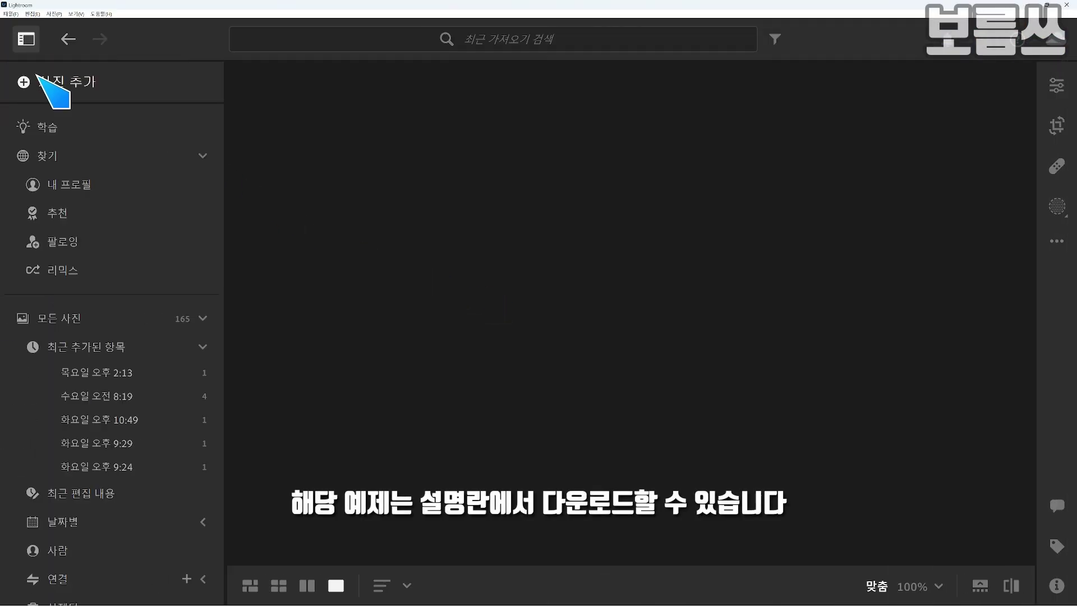
click(39, 79)
double_click(49, 93)
click(988, 35)
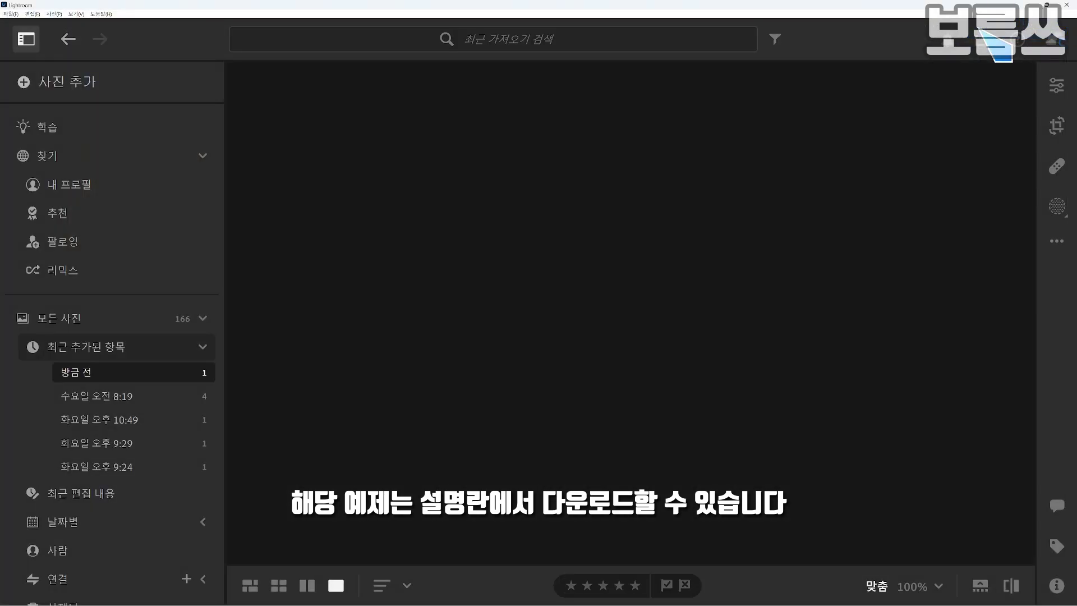
click(28, 40)
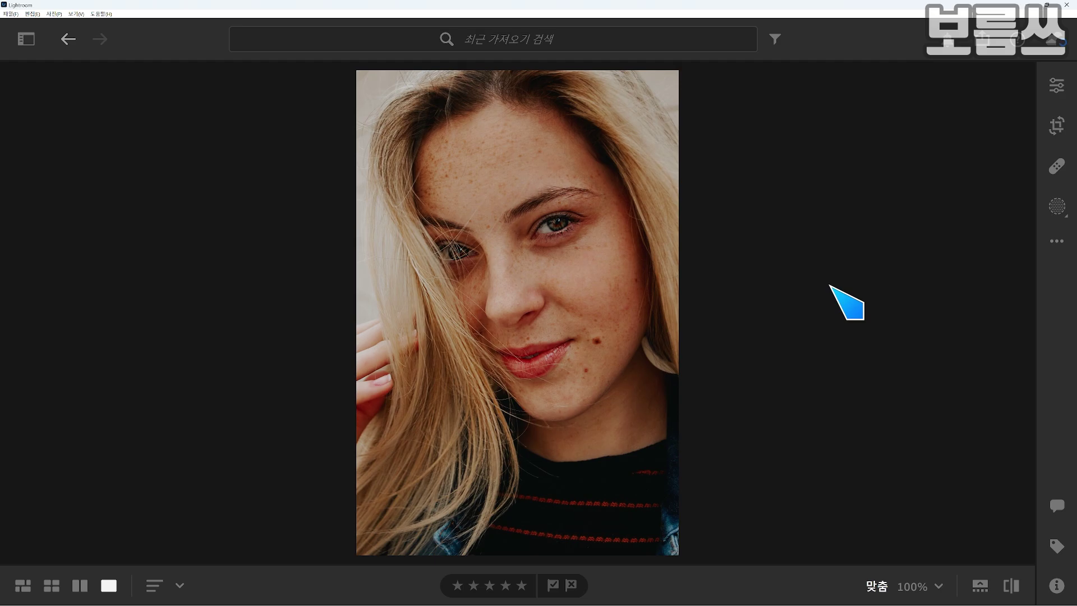
Create one combined mask of the face skin (얼굴 피부) and body skin (신체 피부) for 인물 1.
click(1060, 211)
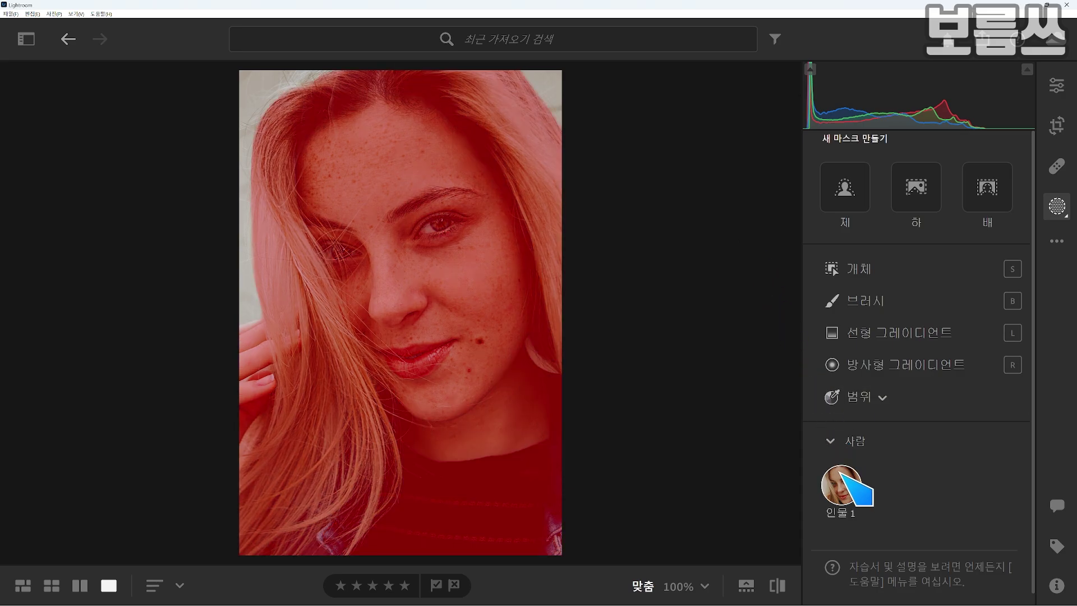
click(843, 482)
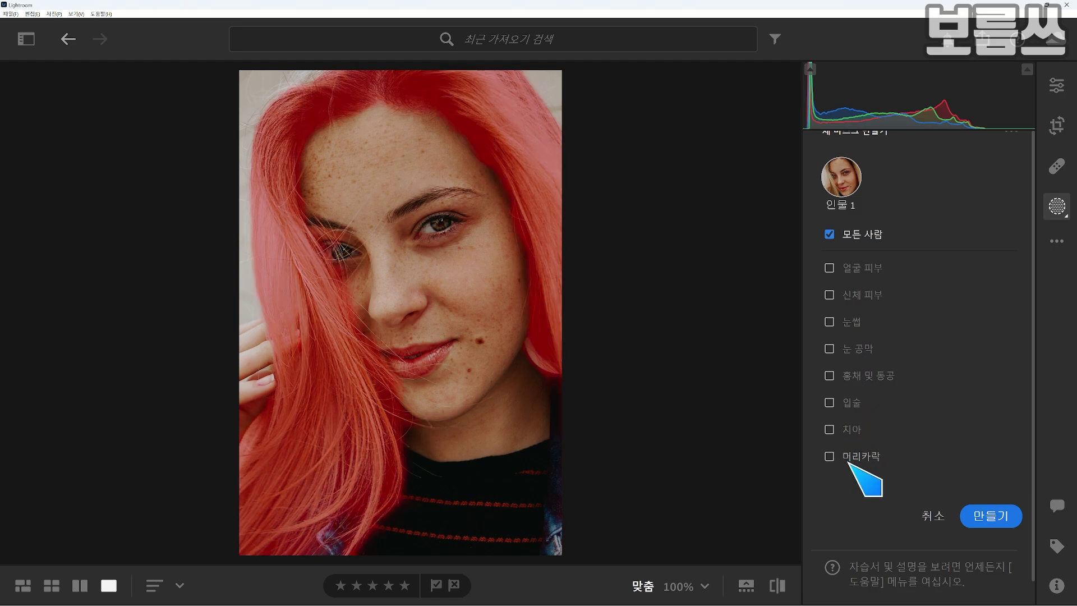
click(830, 268)
click(831, 295)
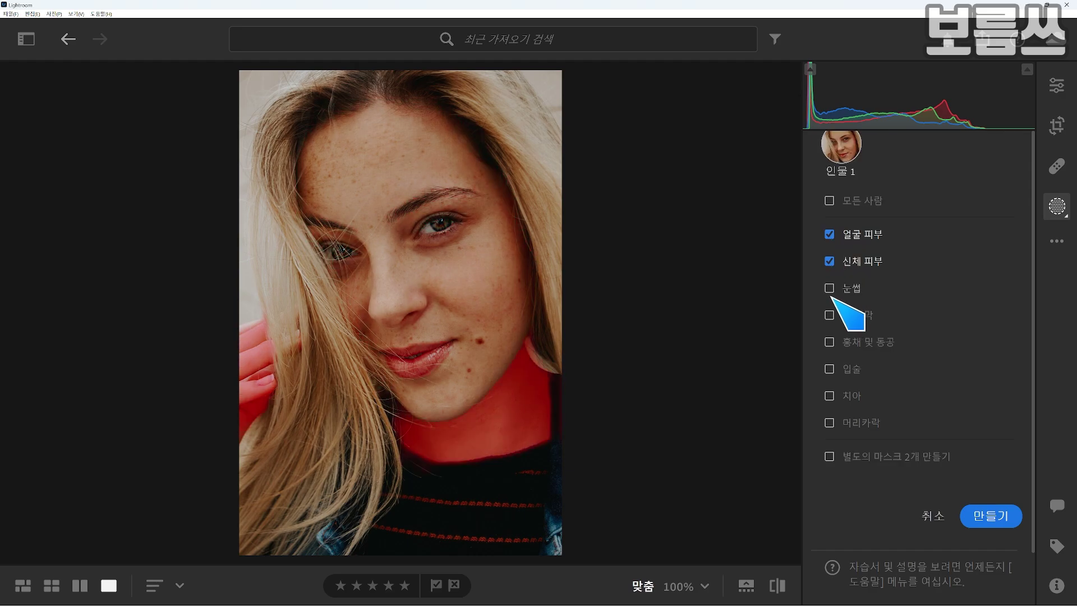
click(982, 512)
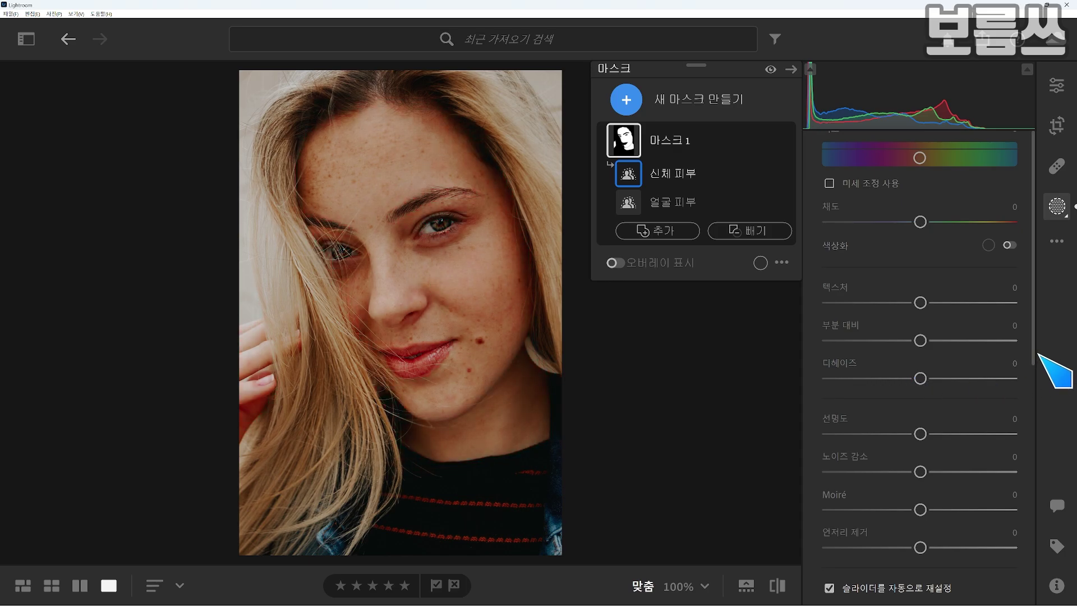
Try the 피부 매끄럽게 하기 preset on the skin mask and reset all edits on the photo.
scroll(1030, 303, up, 2)
scroll(1026, 323, up, 3)
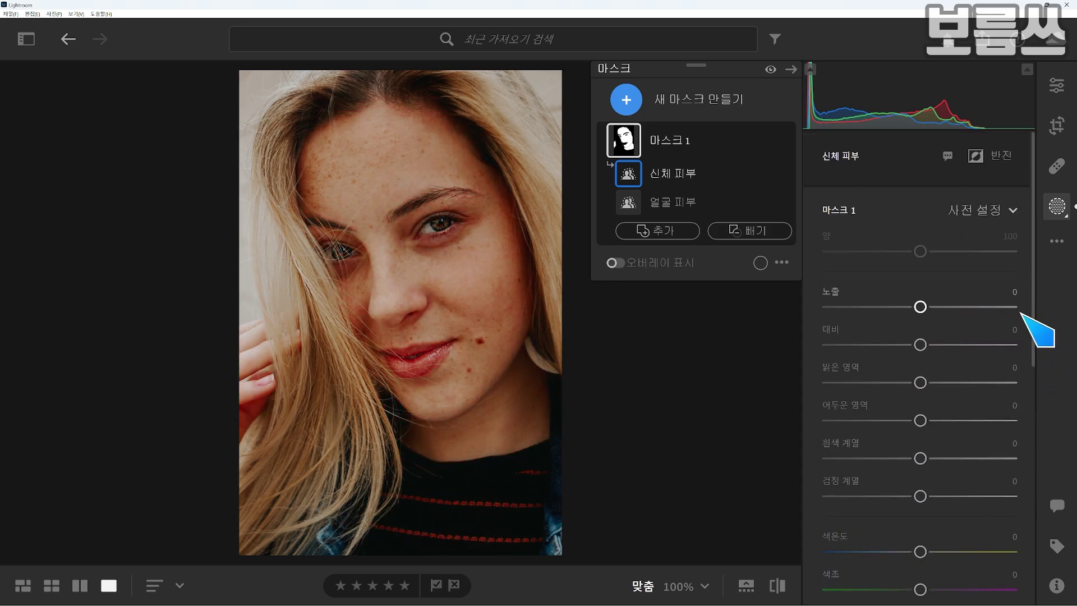
mouse_move(920, 306)
mouse_down()
mouse_move(945, 308)
mouse_move(875, 307)
mouse_move(984, 307)
mouse_move(921, 307)
mouse_up()
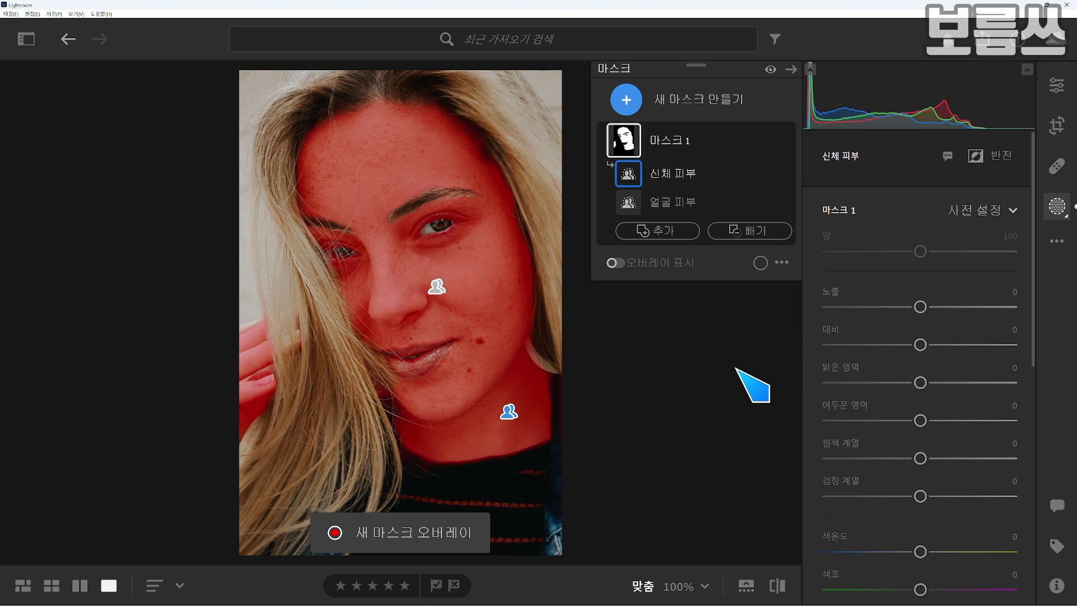
click(1007, 211)
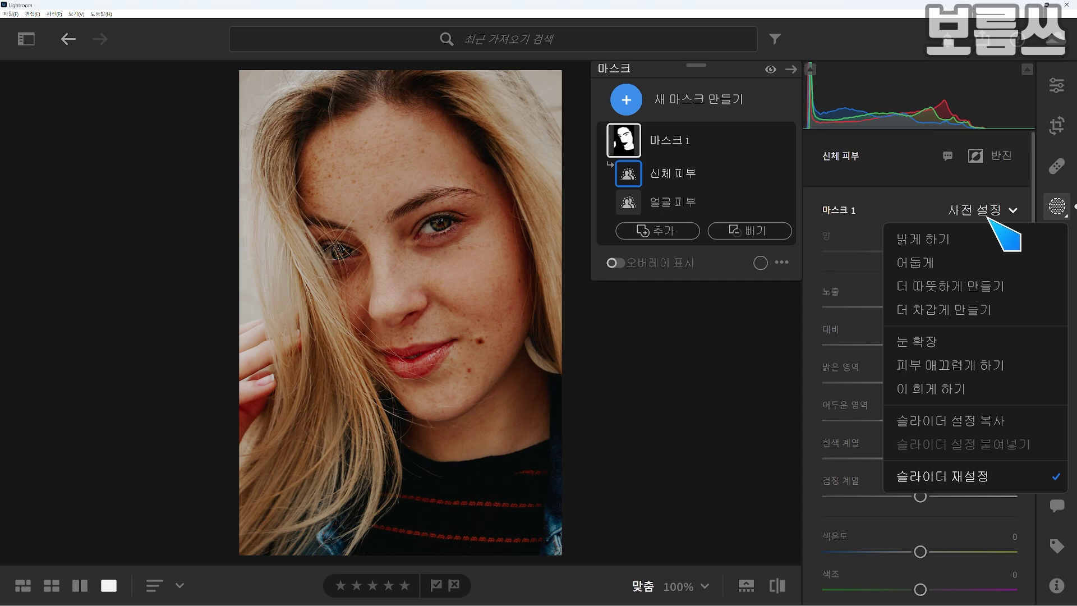
click(1007, 358)
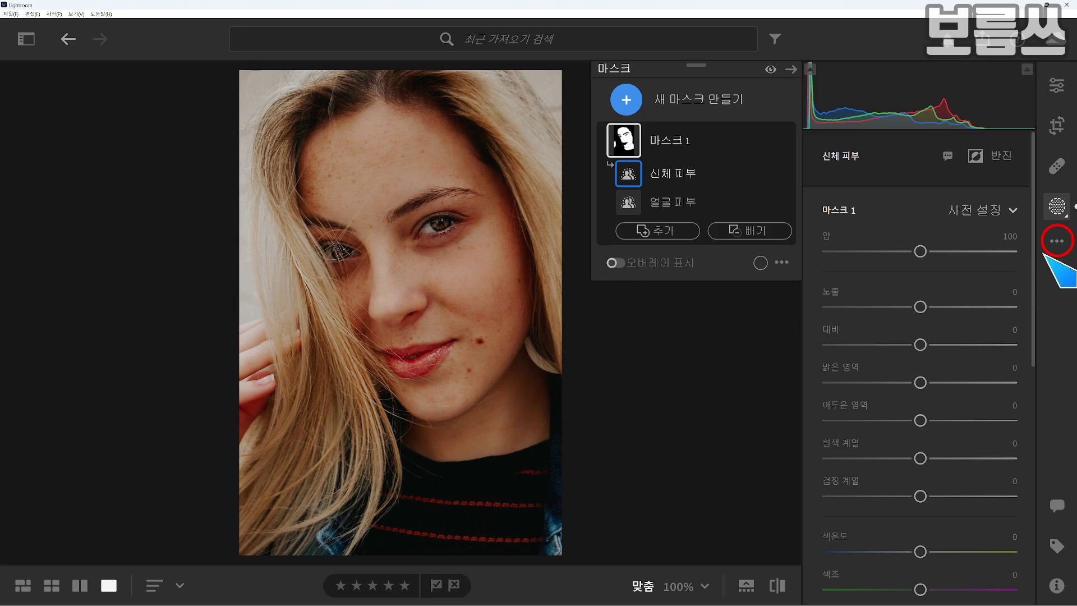
click(1057, 241)
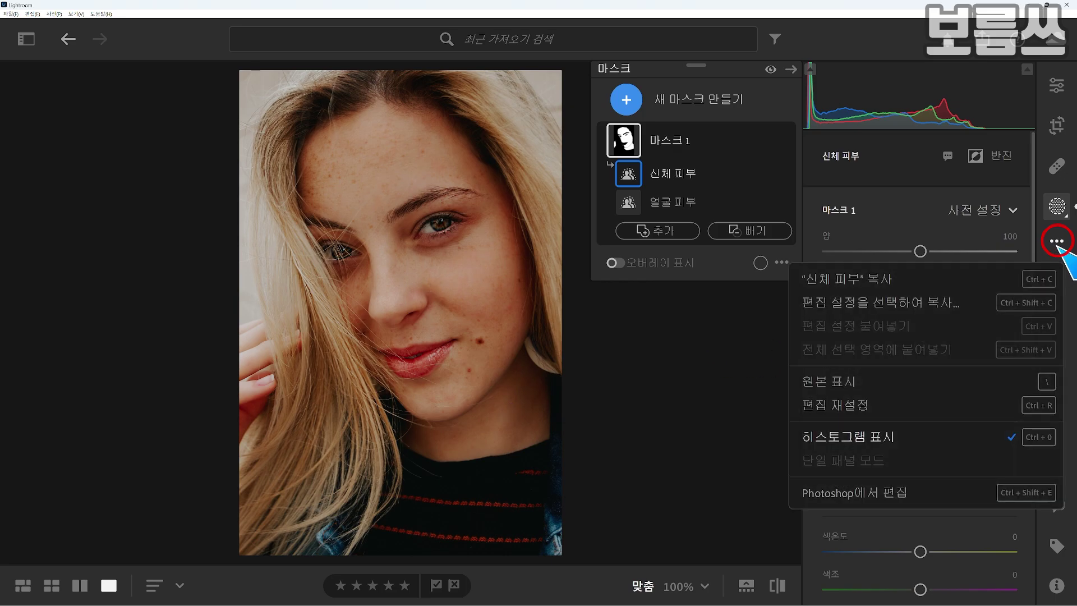
click(906, 399)
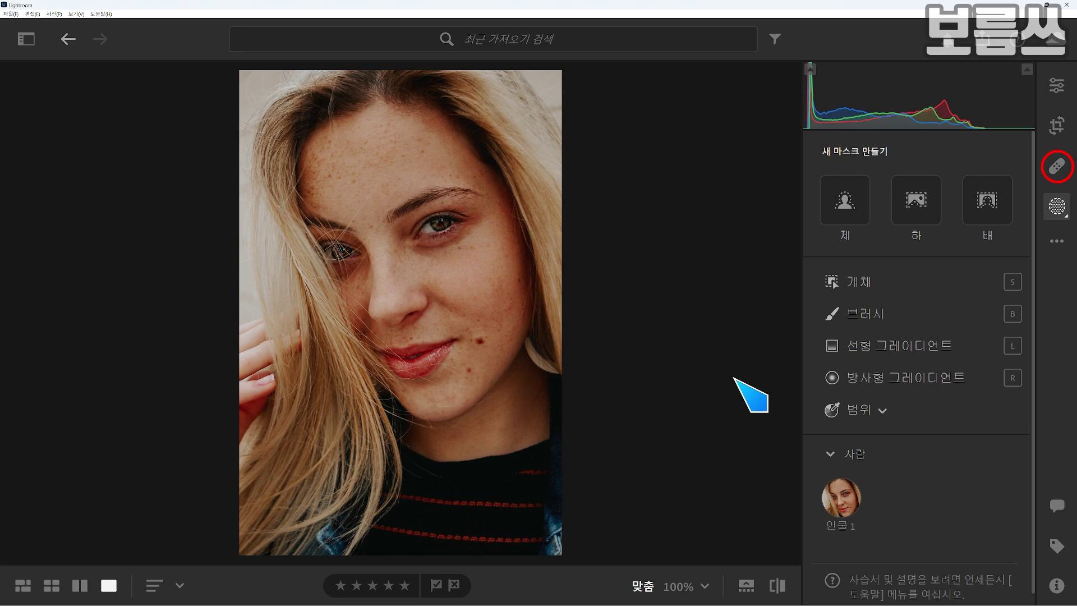
Remove the mole beside the mouth with content-aware removal at size 13, plus the chin, under-eye and outer cheek spots with smaller sizes down to 9.
click(1047, 176)
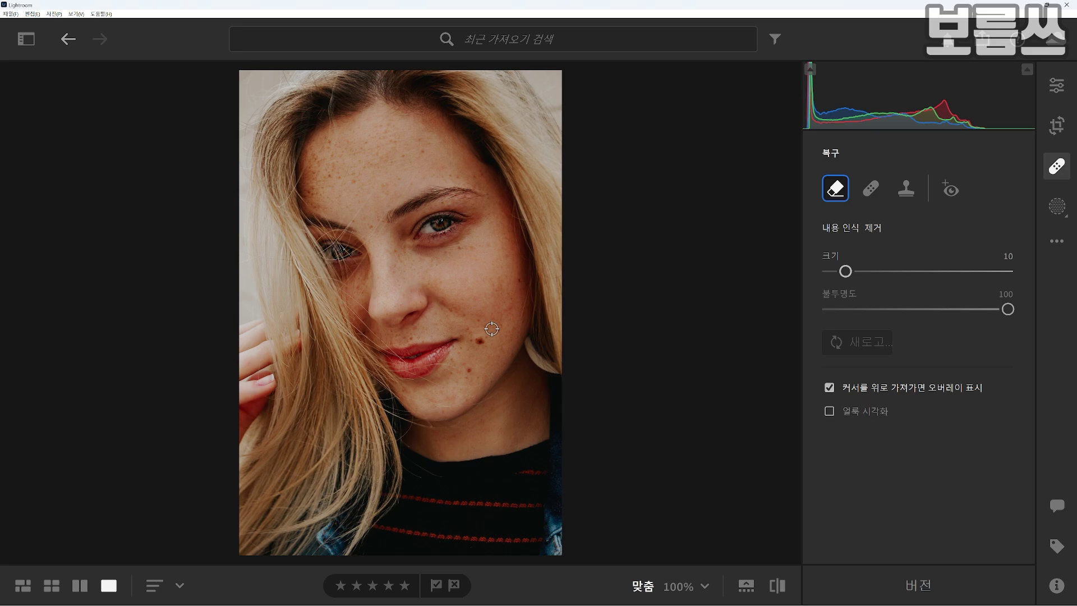
scroll(492, 329, up, 13)
scroll(492, 328, down, 10)
click(479, 340)
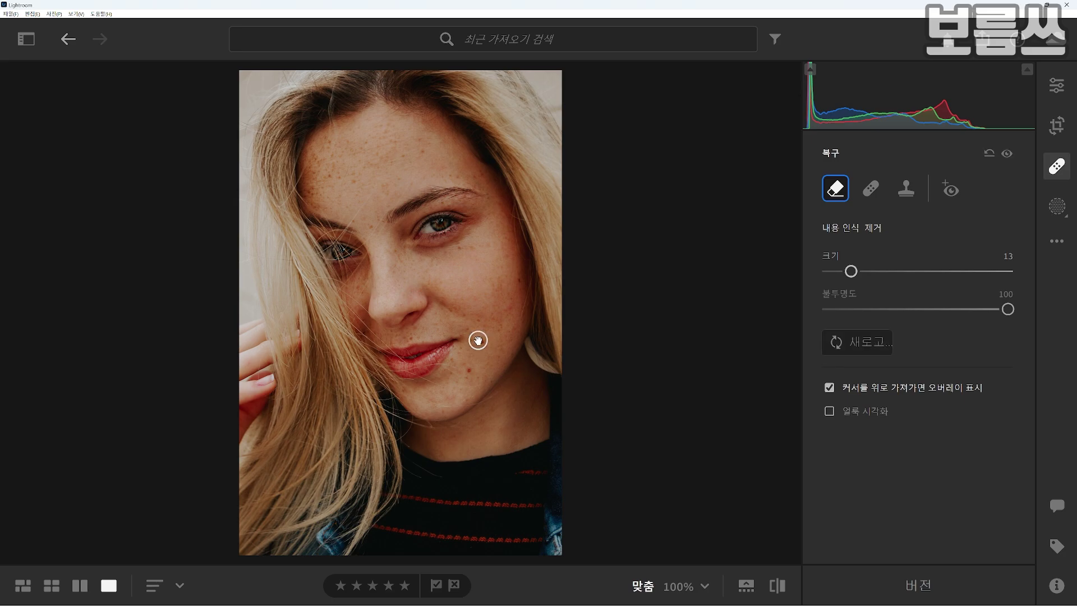
scroll(469, 372, down, 3)
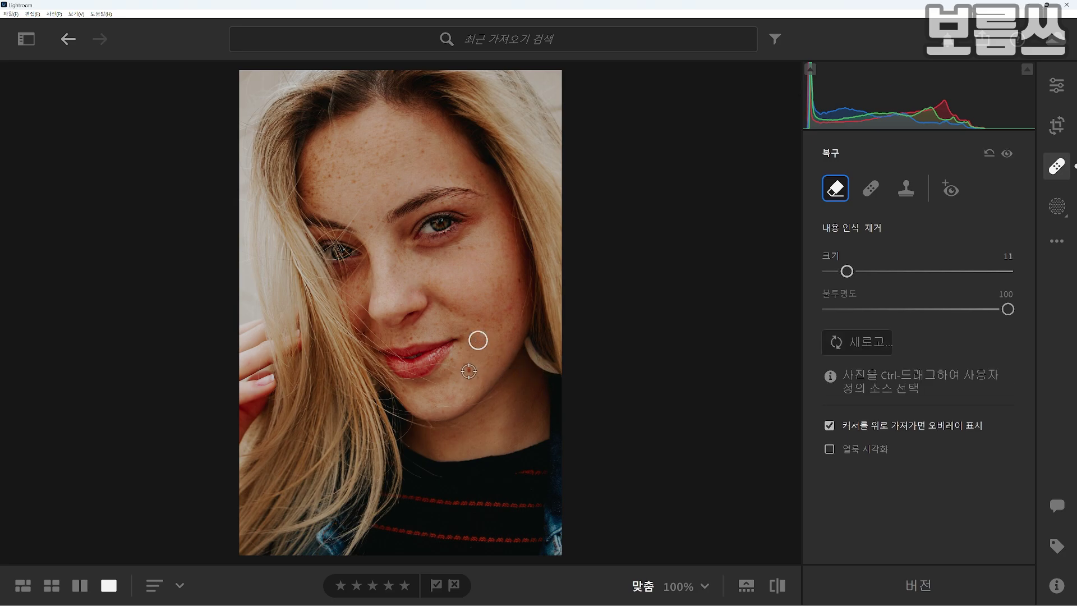
click(469, 370)
scroll(461, 248, down, 1)
click(458, 247)
click(519, 280)
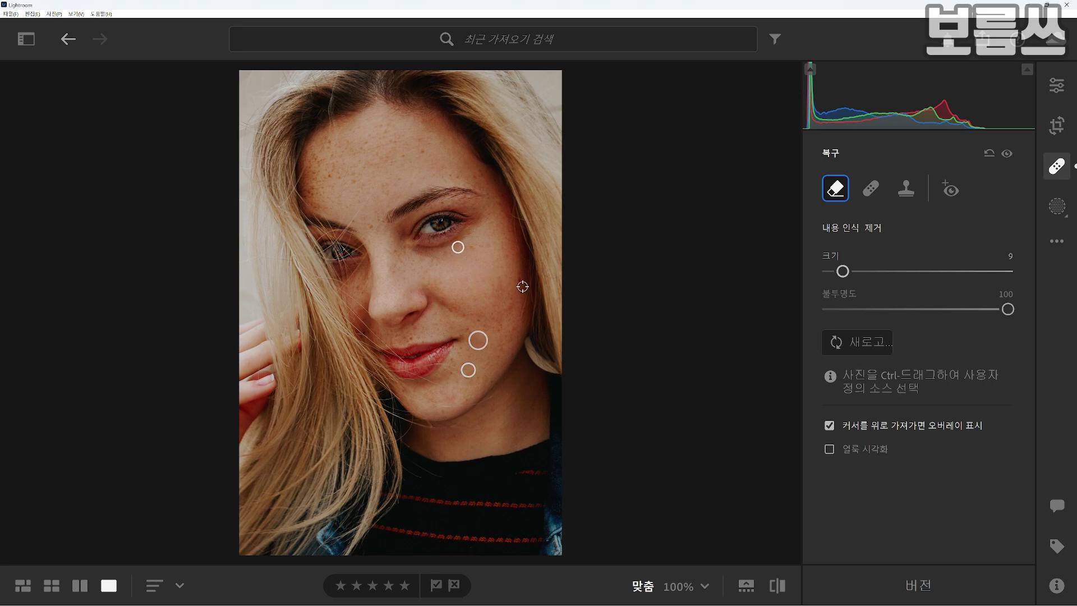
Remove seven small blemishes across the forehead with content-aware removal at size 9.
click(329, 175)
click(338, 176)
click(352, 180)
click(422, 151)
click(402, 155)
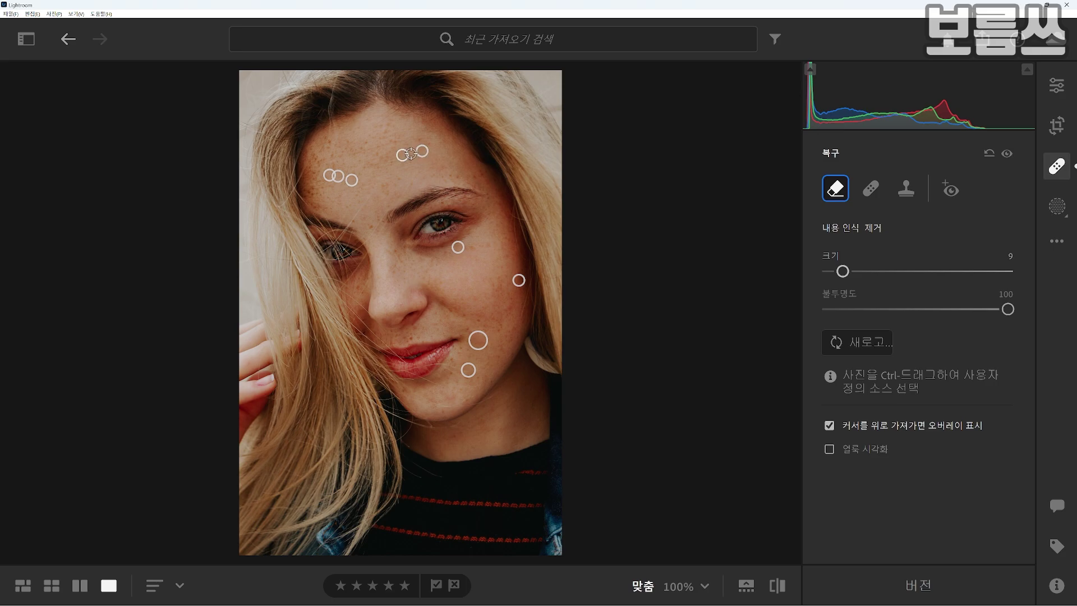
click(418, 139)
click(330, 141)
Paint out the blemishes at the forehead's edge near the hair, and remove the spot between the eyebrows at size 10.
key(bracketright)
key(bracketright)
drag(313, 193, 312, 171)
key(bracketleft)
key(bracketleft)
click(371, 226)
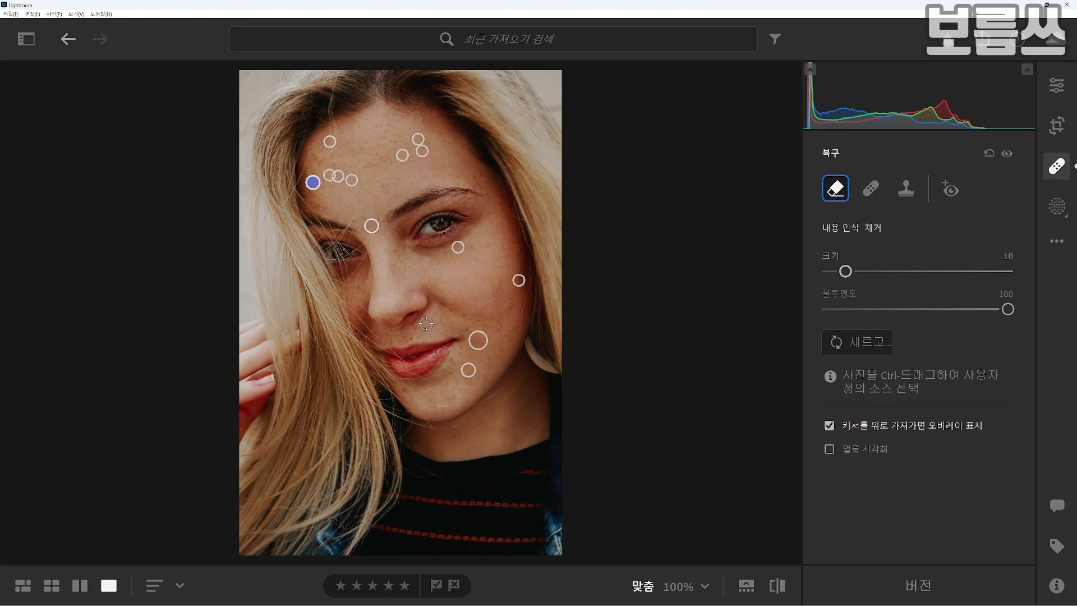
Remove the remaining small spots around the lips, on the outer cheek and beside the nose with the removal size at 8.
key(bracketleft)
click(411, 336)
click(403, 389)
click(452, 360)
drag(511, 309, 507, 299)
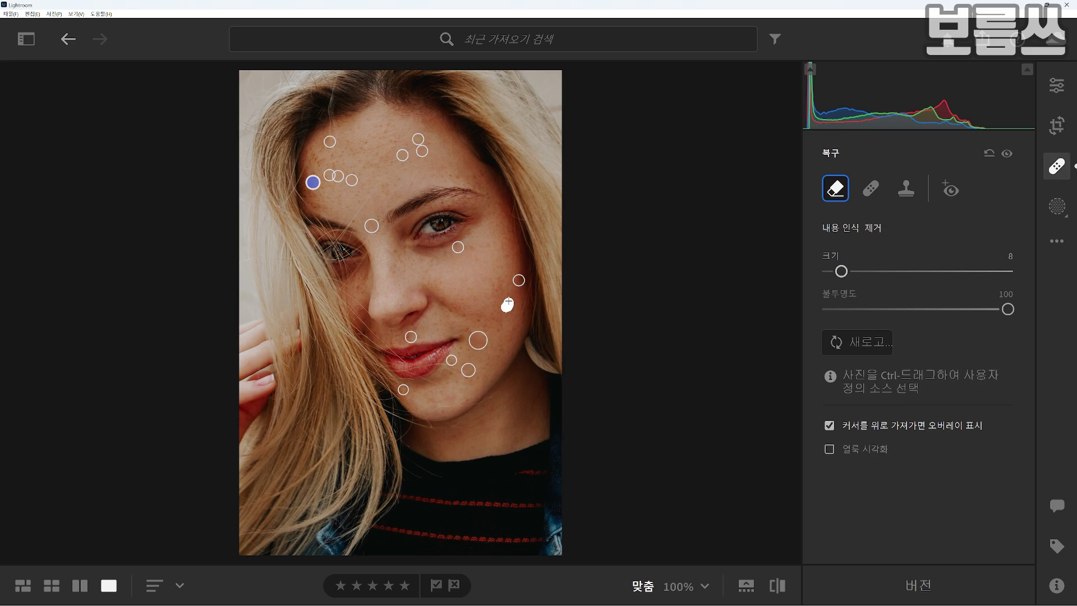
click(357, 286)
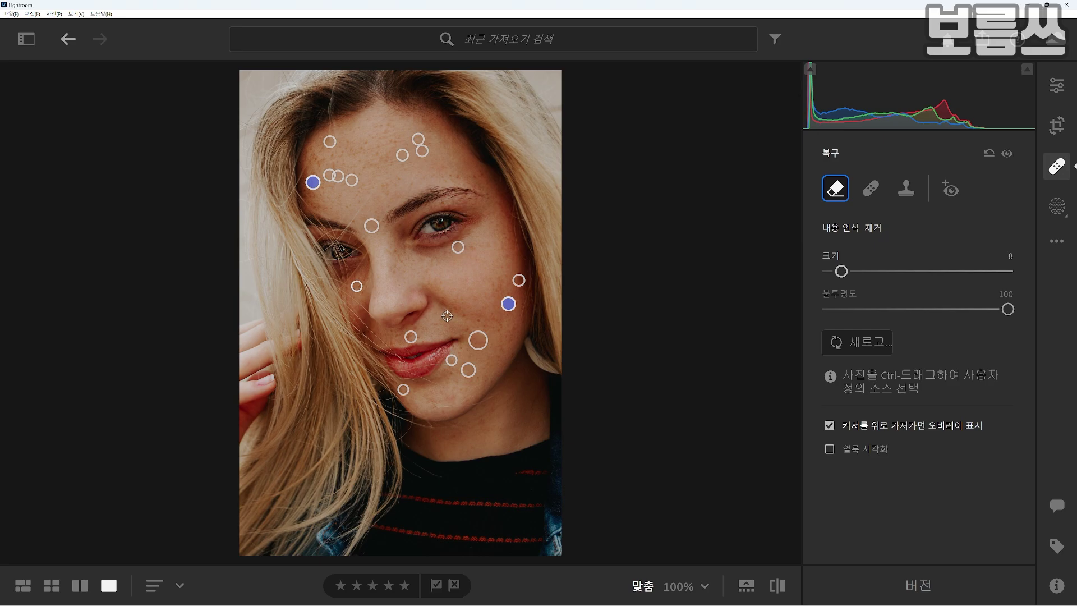
Compare the retouched portrait with the original photo.
click(778, 585)
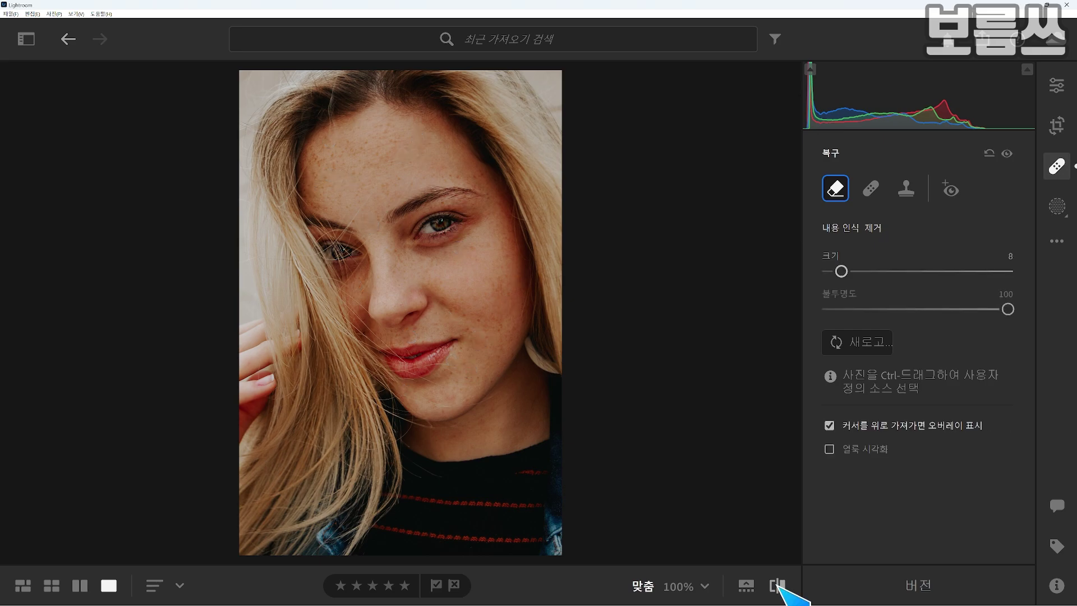
click(778, 585)
click(778, 586)
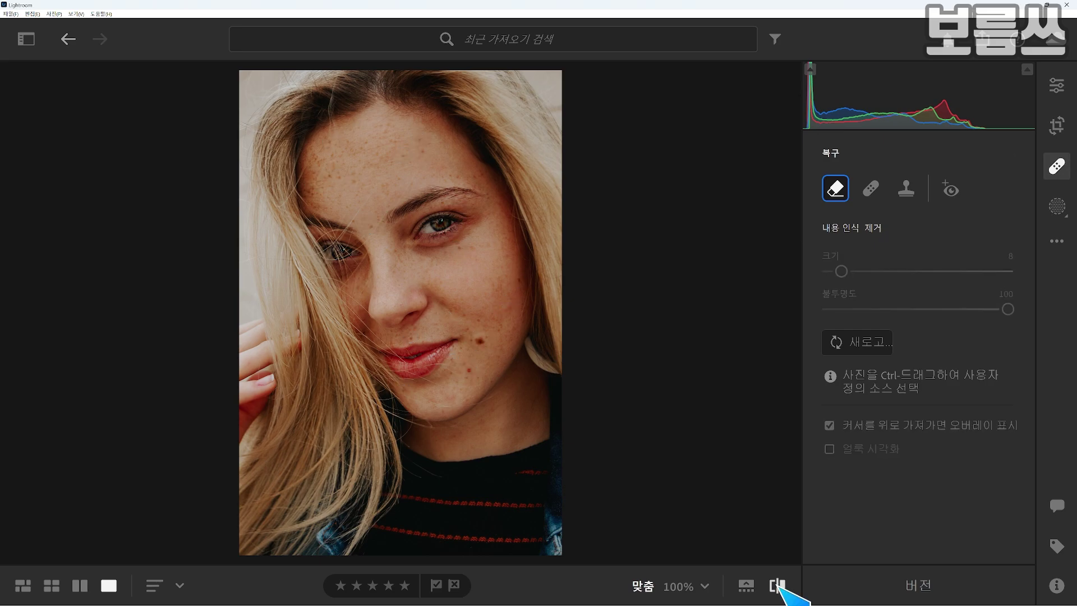
click(778, 586)
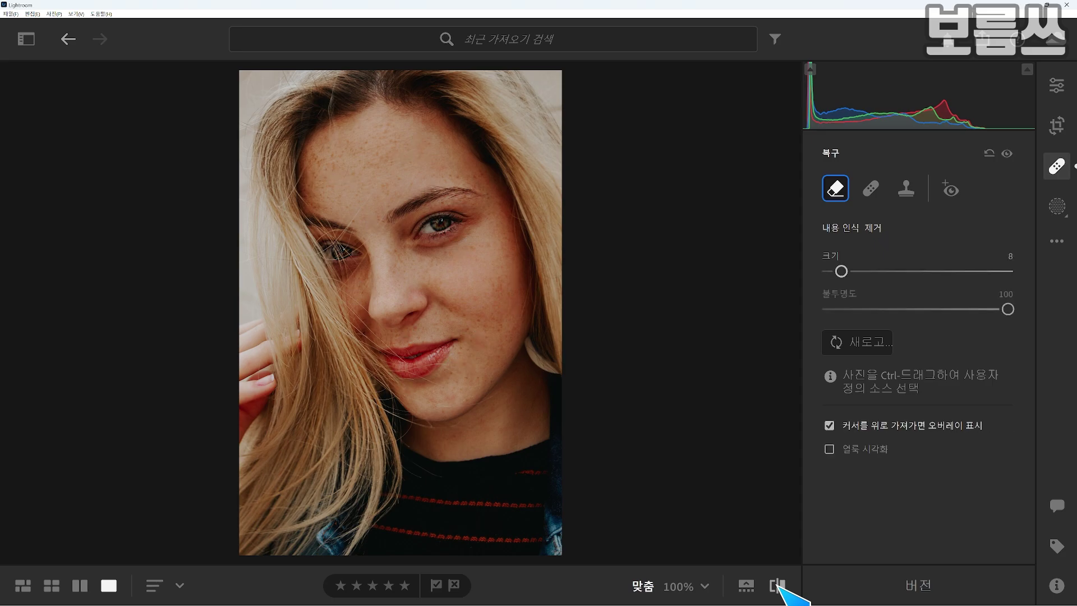
click(778, 586)
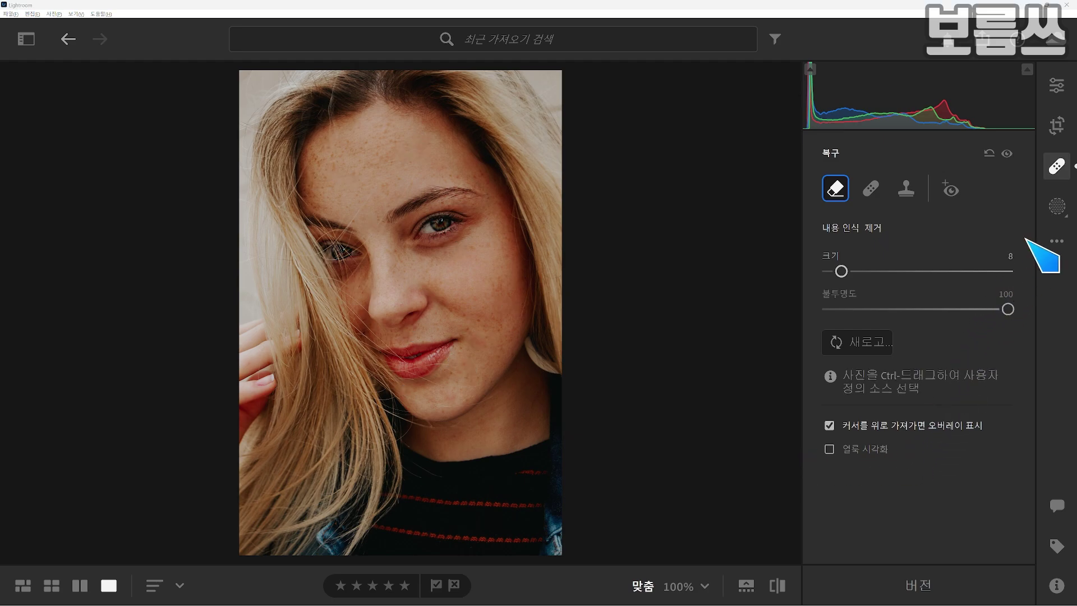
Mask the face skin (얼굴 피부) and body skin (신체 피부) of 인물 1 together on the retouched portrait.
click(1056, 208)
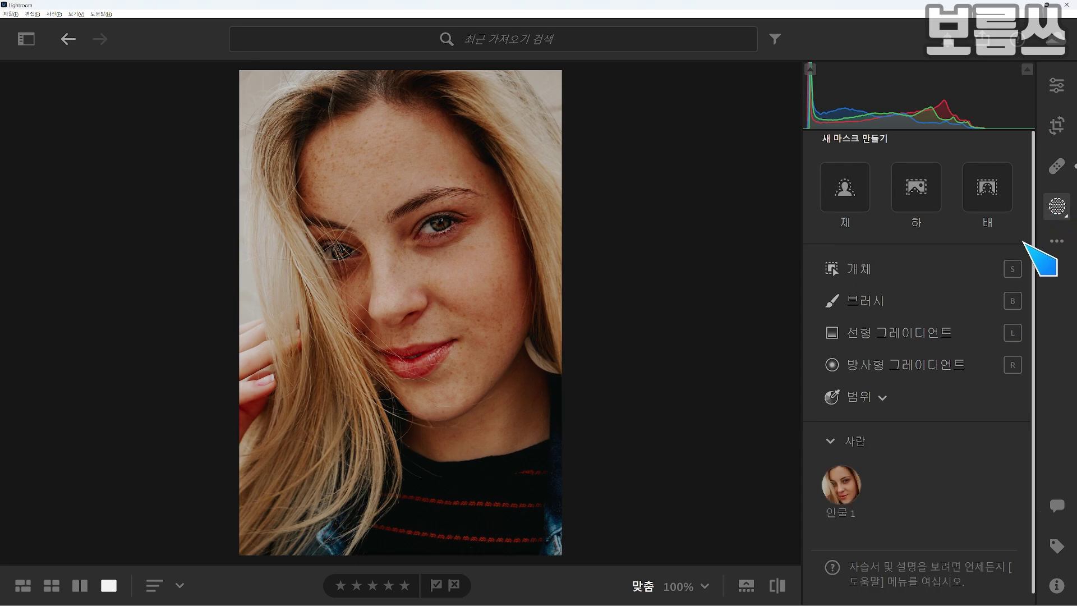
click(847, 477)
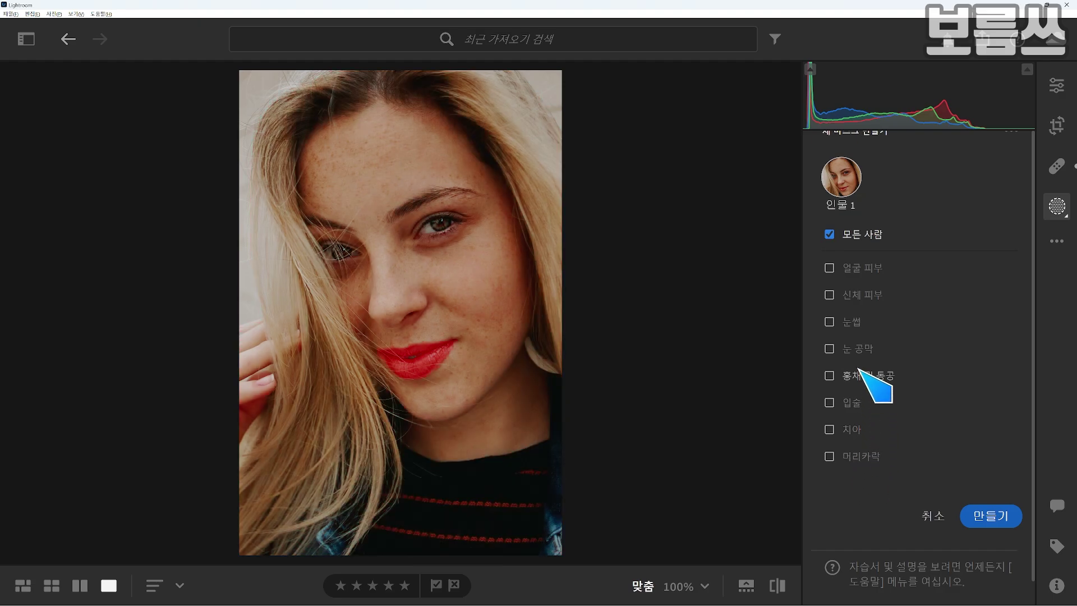
click(830, 267)
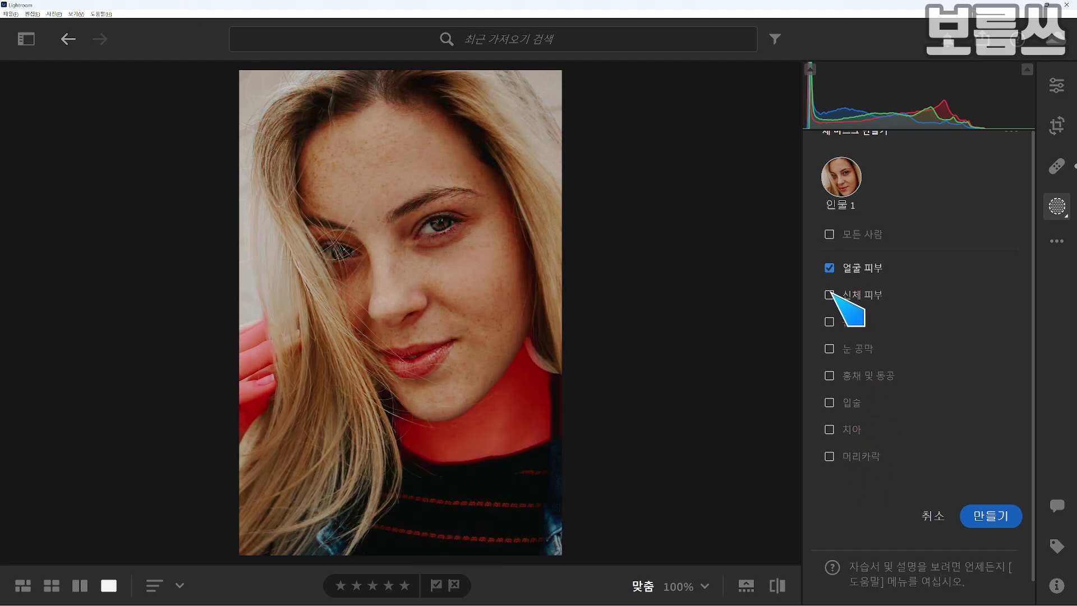
click(830, 295)
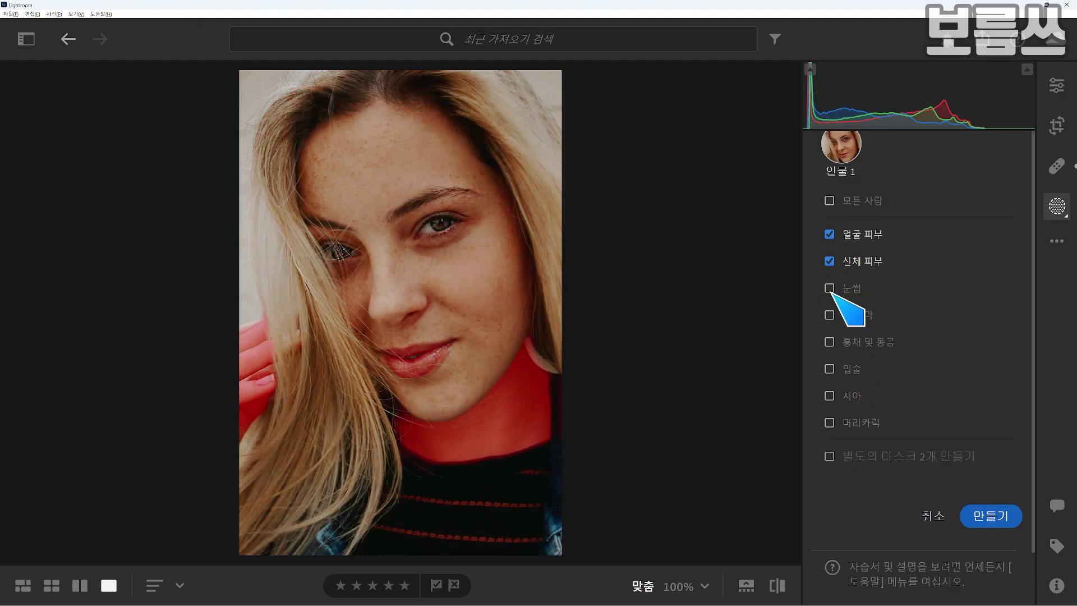
click(986, 514)
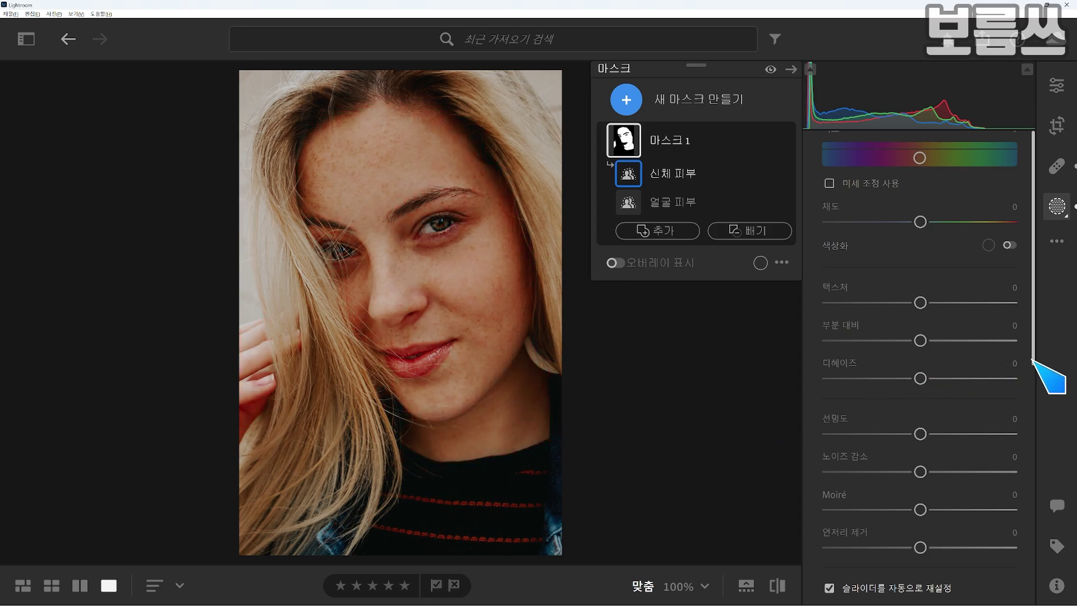
Set the skin mask's texture (텍스처) to -100 to smooth the skin.
scroll(1038, 359, up, 5)
click(1013, 213)
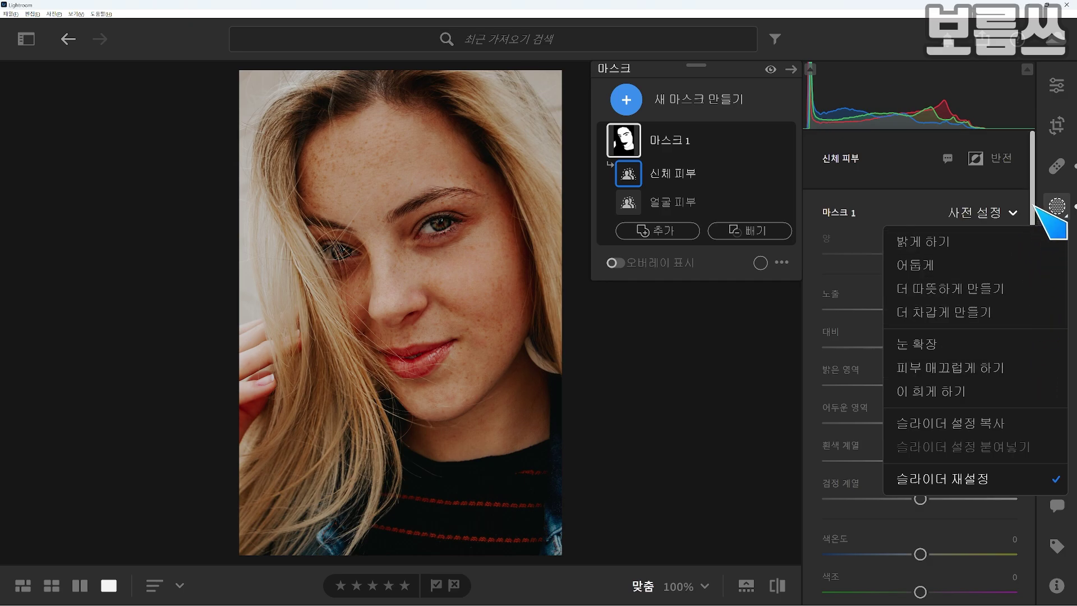
scroll(1035, 213, down, 3)
scroll(1034, 336, down, 3)
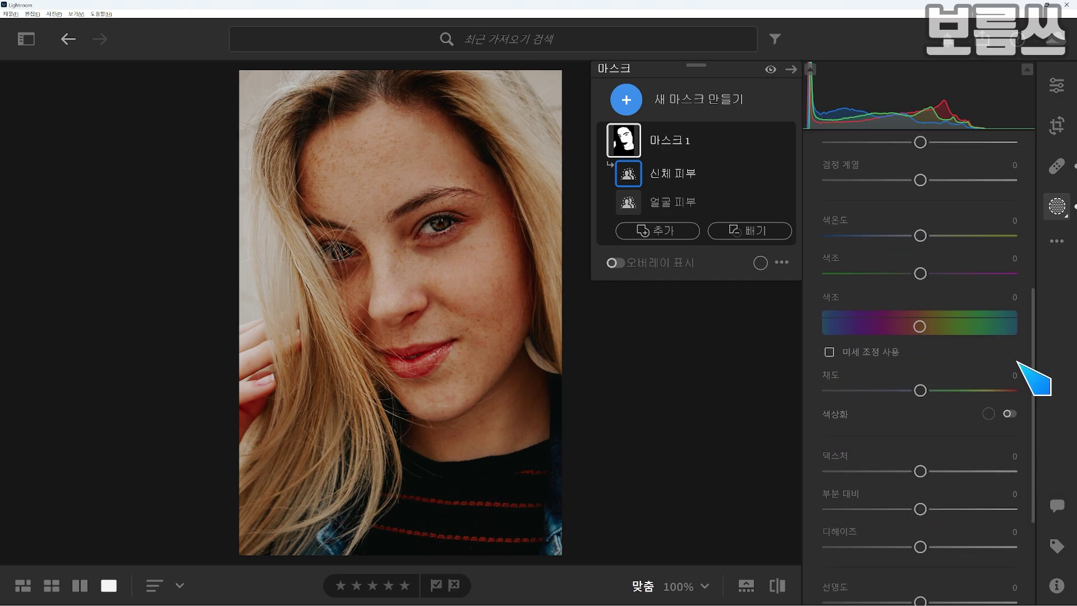
mouse_move(922, 471)
mouse_down()
mouse_move(854, 472)
mouse_move(921, 471)
mouse_up()
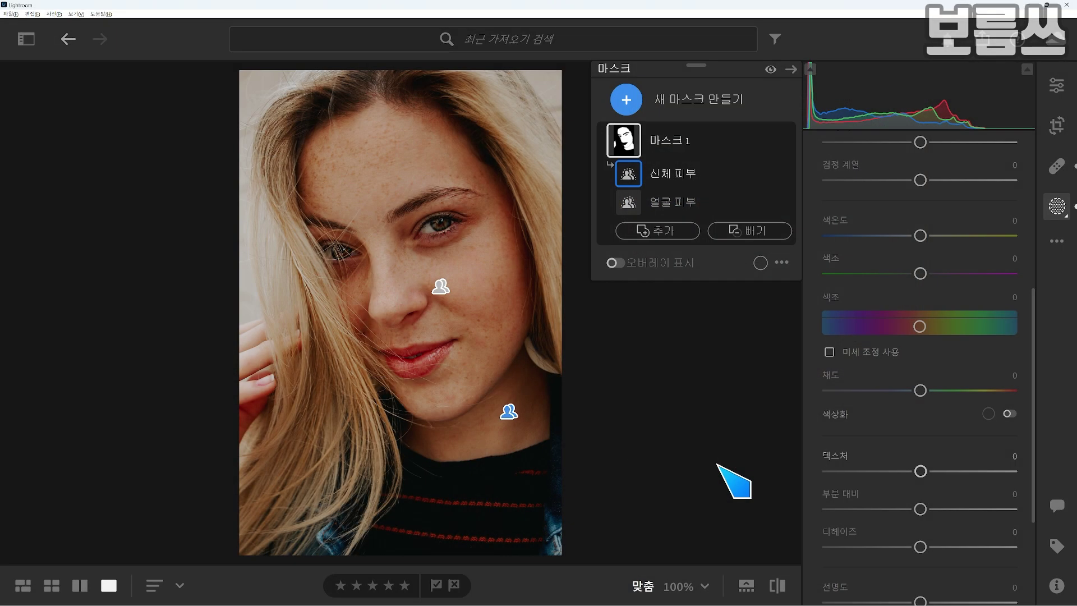
drag(919, 468, 801, 465)
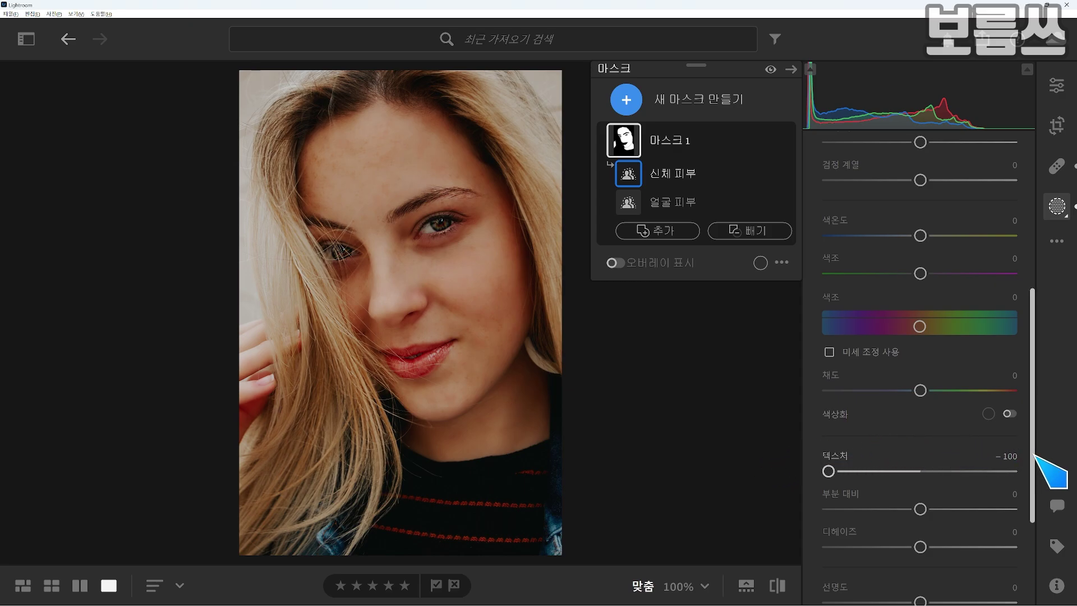
drag(1035, 466, 1034, 323)
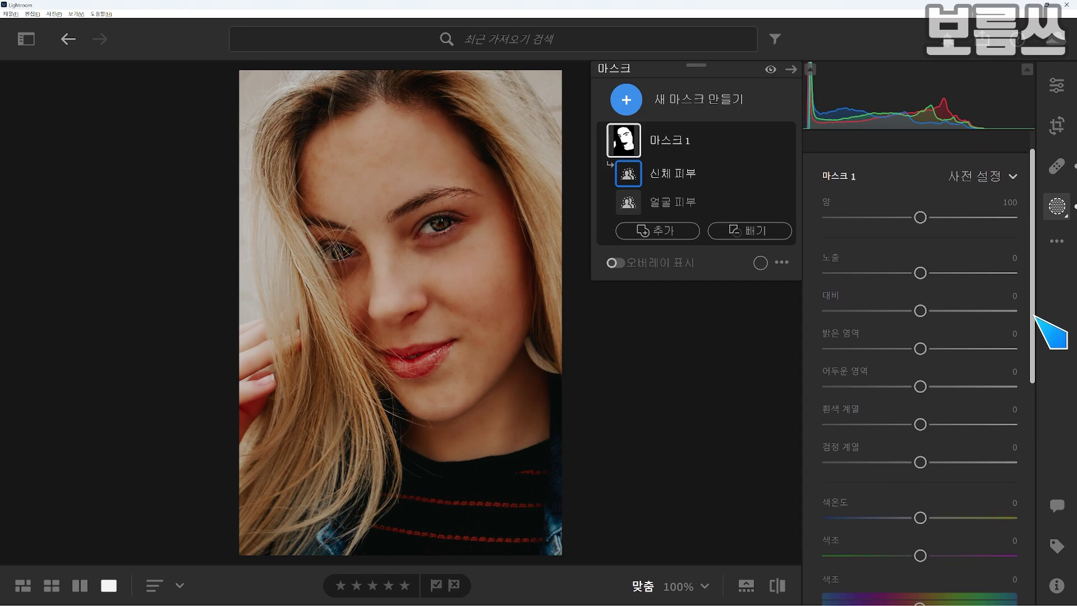
Set the skin mask's highlights (밝은 영역) to +38, and try shadows (어두운 영역) at -100 before resetting them.
mouse_move(921, 348)
mouse_down()
mouse_move(1010, 349)
mouse_move(940, 349)
mouse_move(954, 348)
mouse_up()
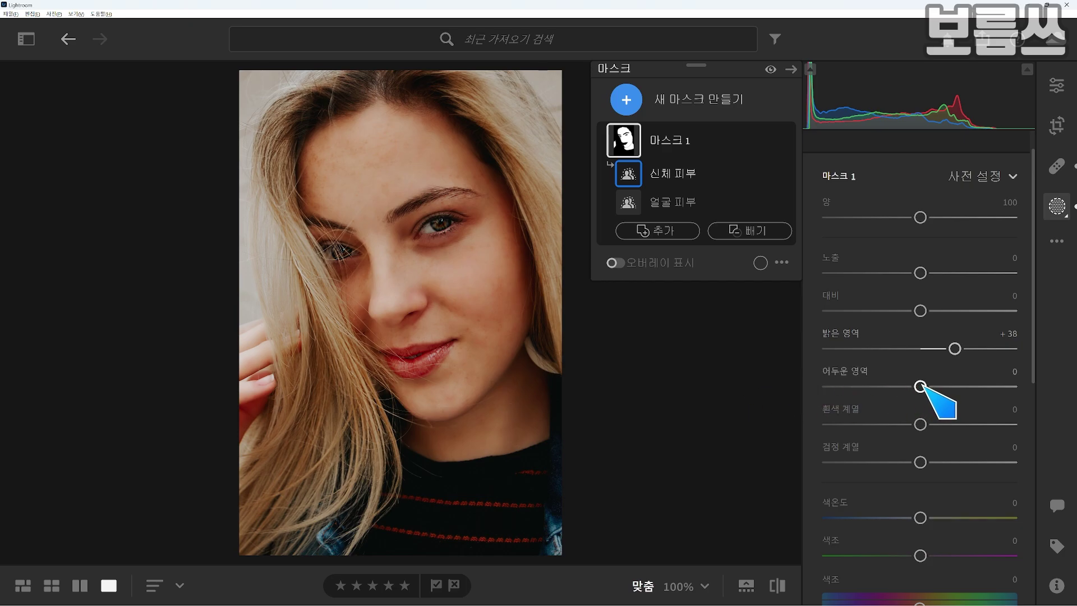
drag(920, 386, 829, 386)
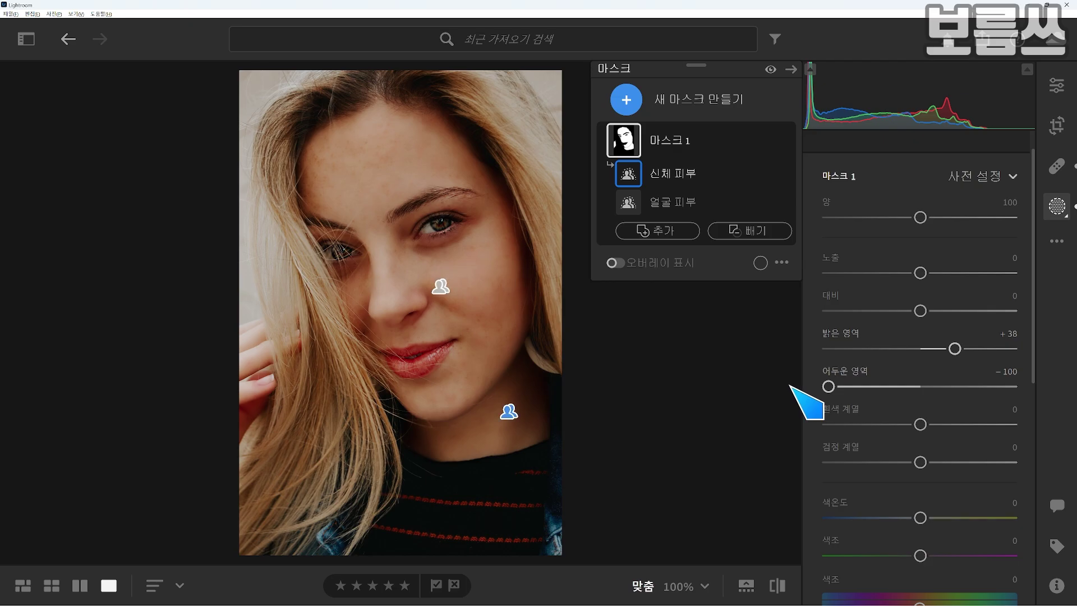
double_click(828, 386)
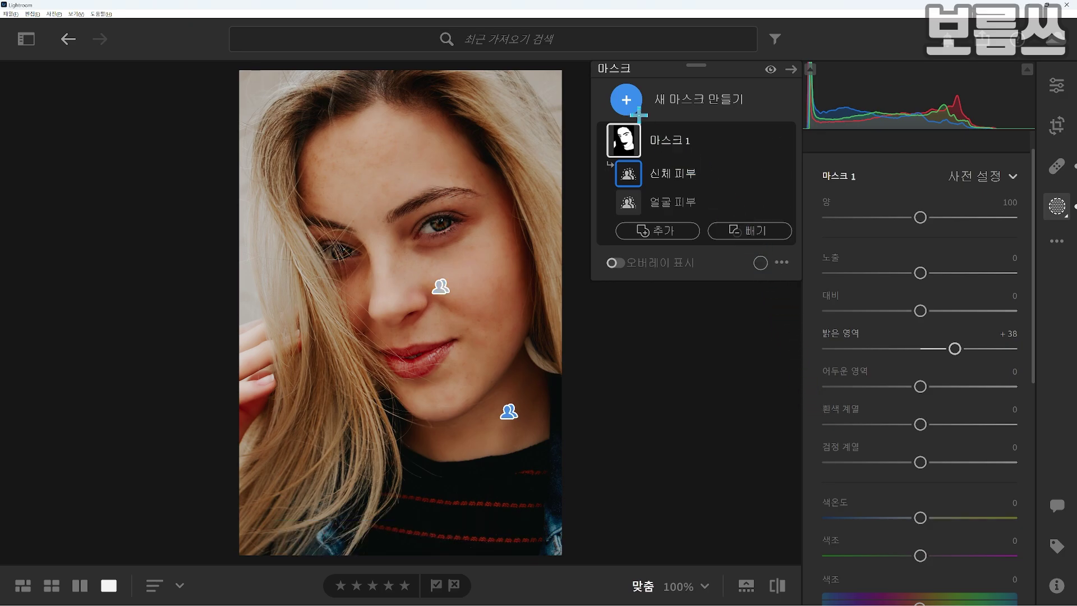
Create a new luminance range mask (광도 범위) sampled from the dark tone at the hairline beside the forehead.
click(627, 101)
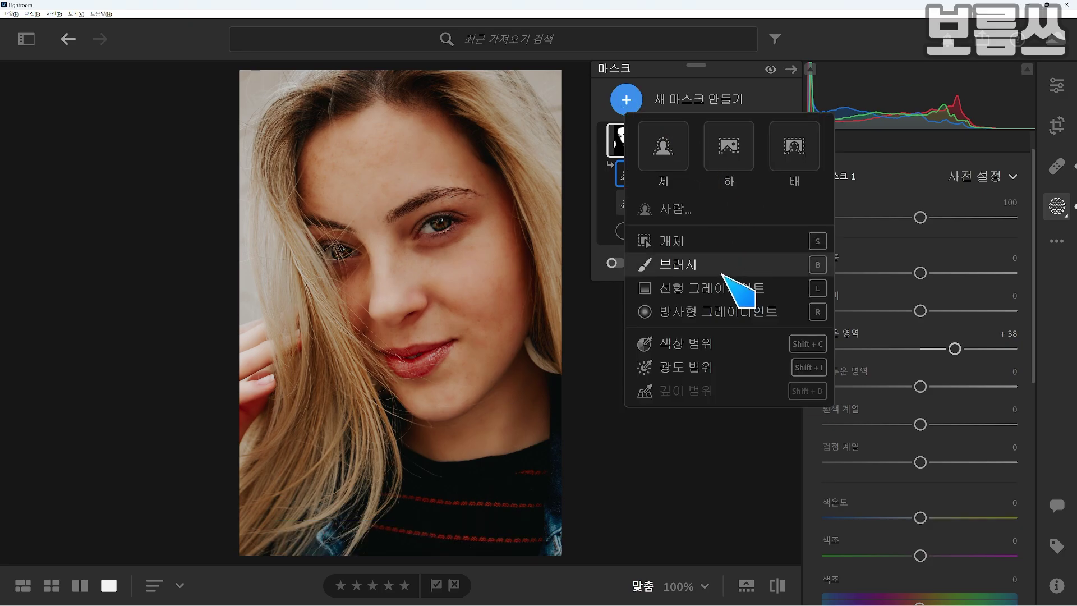
mouse_move(742, 368)
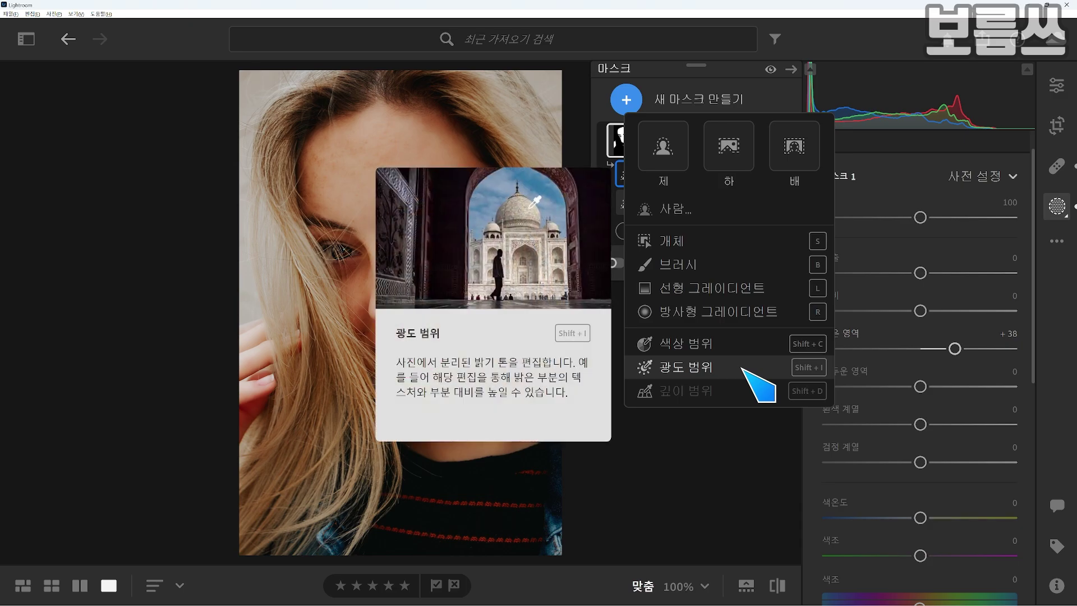
click(742, 369)
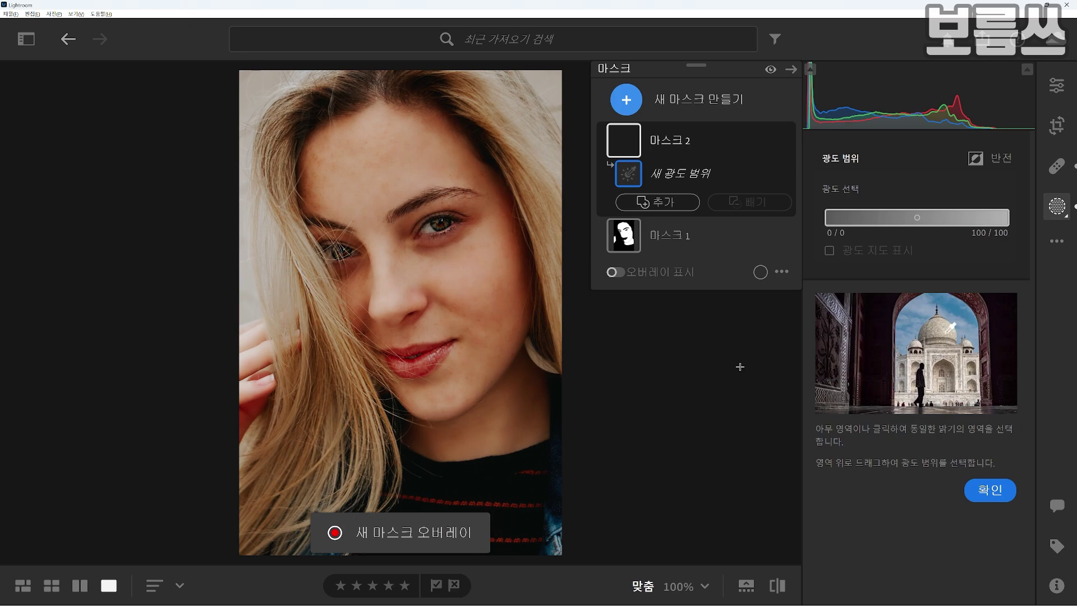
click(460, 125)
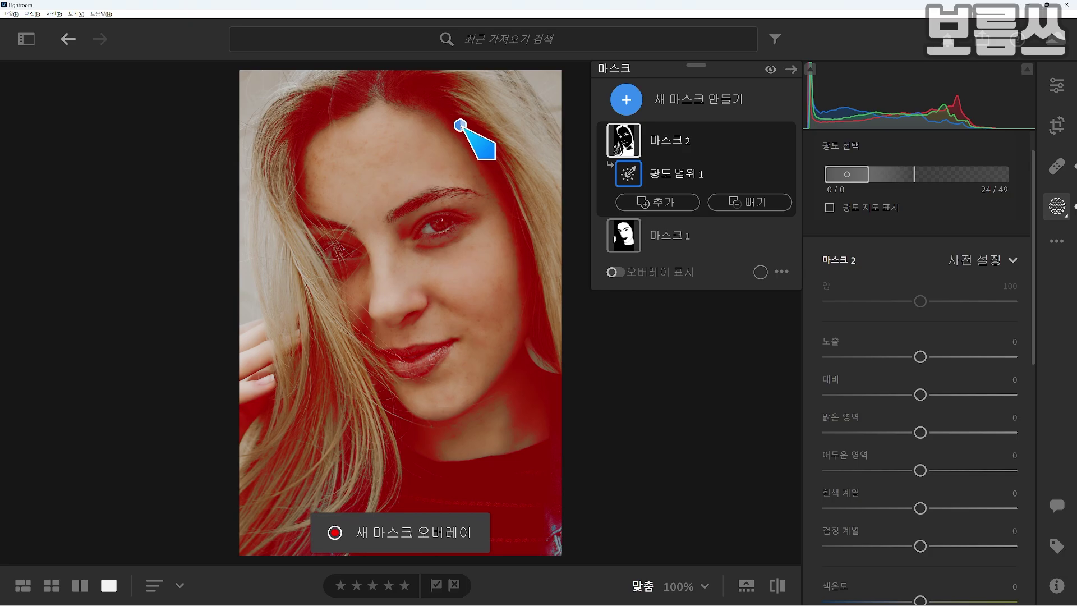
Subtract both eyes from the luminance range mask with a brush (브러시) of size 7.
click(631, 147)
click(755, 202)
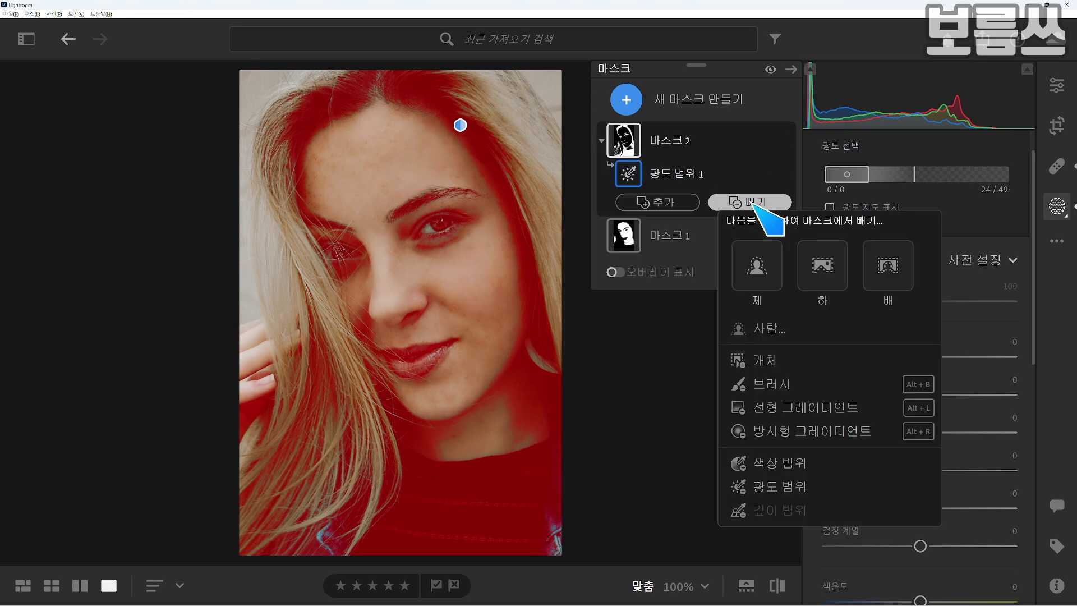
click(759, 383)
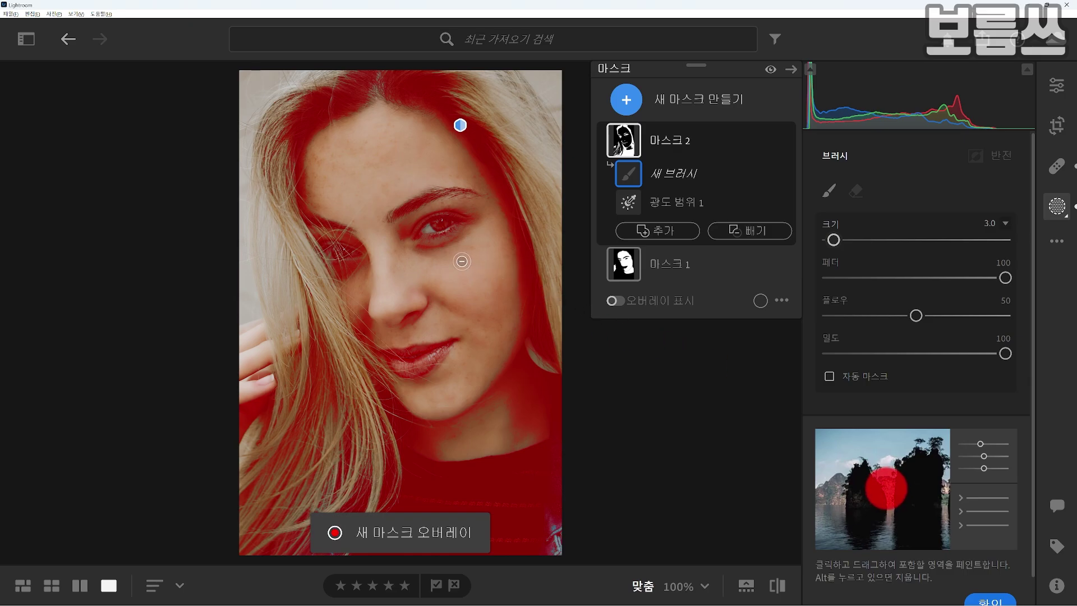
scroll(461, 261, up, 1)
scroll(462, 261, up, 4)
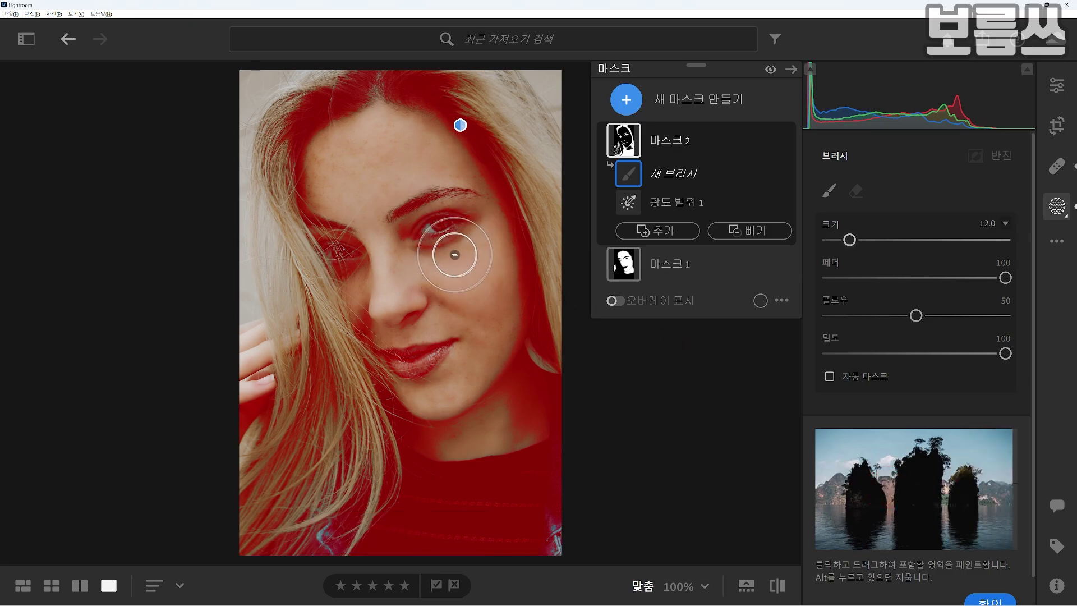
scroll(415, 235, down, 1)
mouse_move(414, 234)
mouse_down()
mouse_move(462, 217)
mouse_move(415, 238)
mouse_up()
mouse_move(354, 258)
mouse_down()
mouse_move(322, 245)
mouse_move(345, 250)
mouse_move(338, 267)
mouse_move(342, 241)
mouse_move(335, 272)
mouse_up()
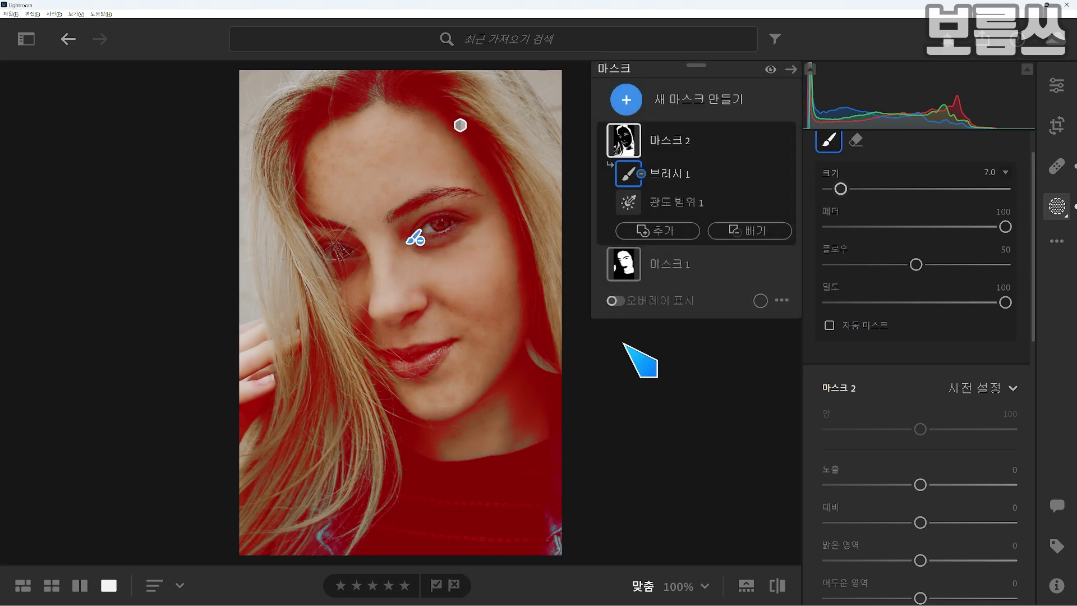
mouse_move(628, 182)
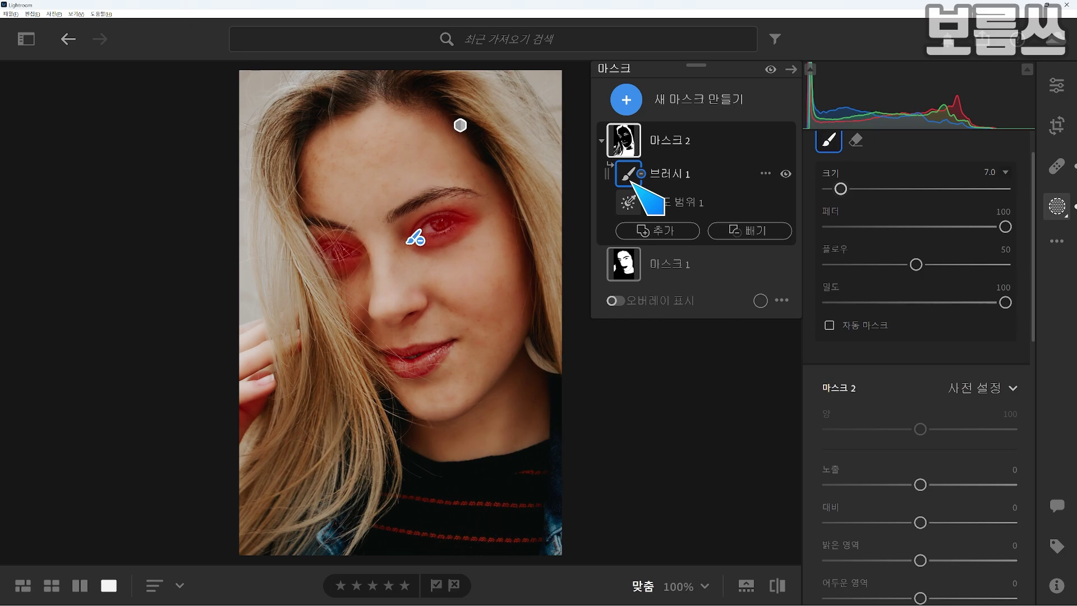
Add the shadow area just below the lower lip to the luminance range mask with a size 4 brush (브러시).
click(671, 236)
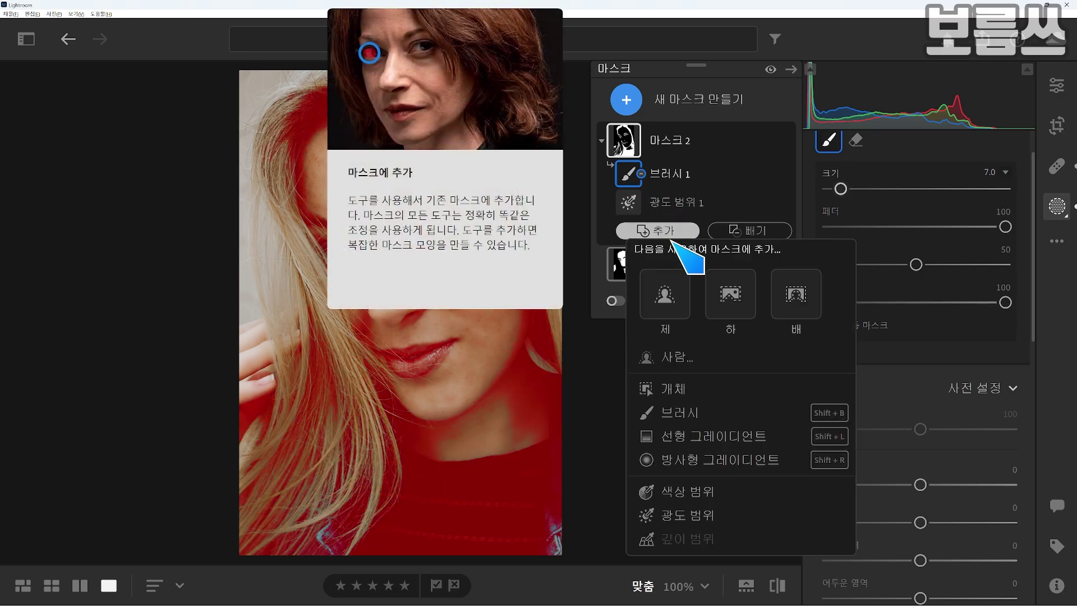
click(713, 413)
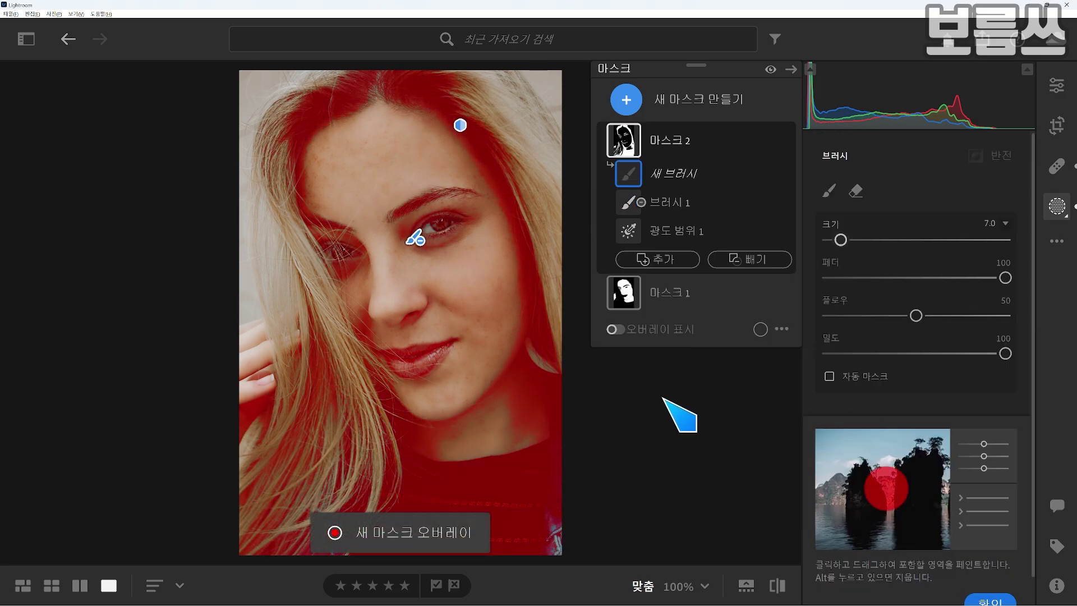
click(432, 380)
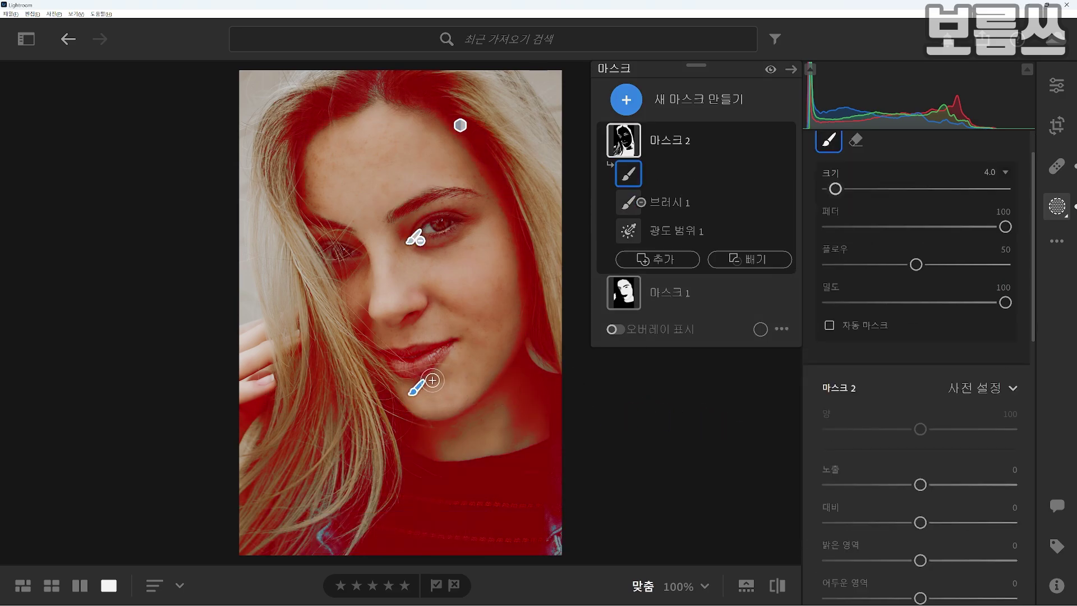
mouse_move(432, 380)
mouse_down()
mouse_move(450, 358)
mouse_move(432, 356)
mouse_move(413, 385)
mouse_up()
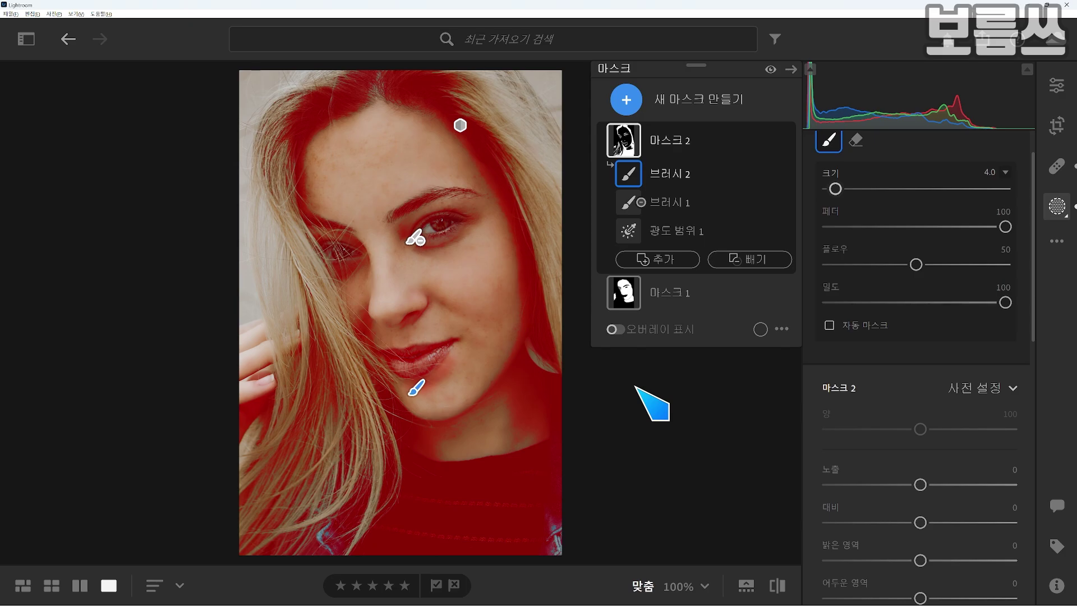
Darken the whole 마스크 2 by setting its exposure (노출) to -0.44.
click(627, 147)
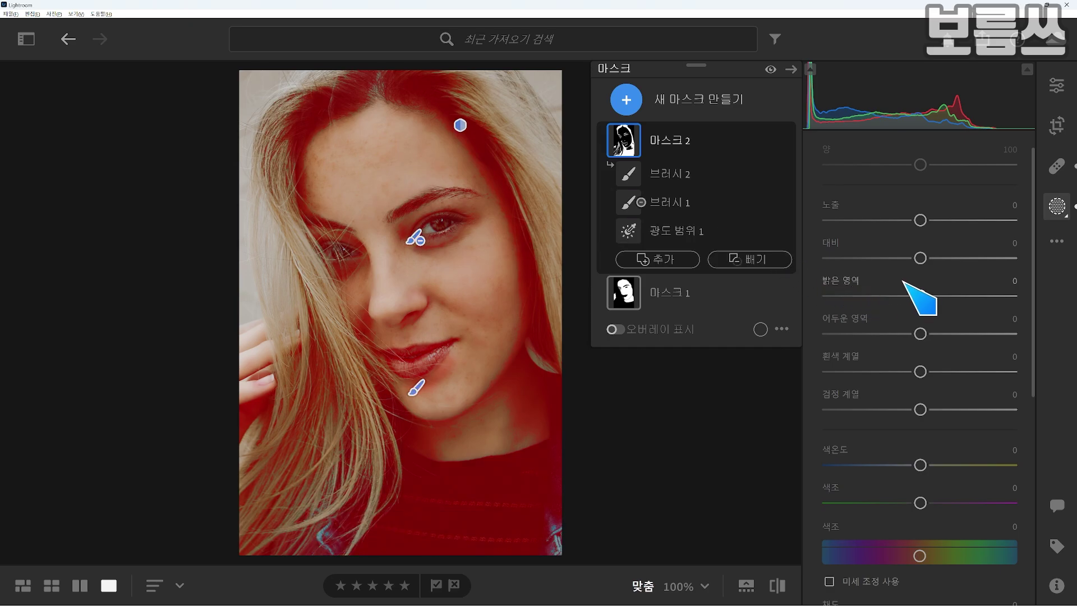
drag(920, 220, 897, 220)
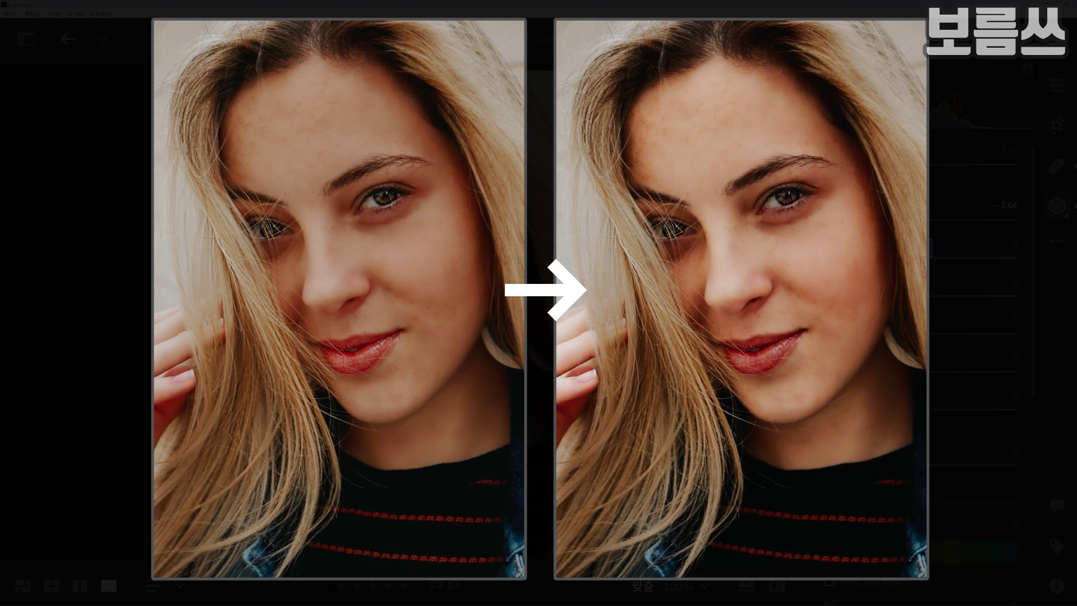
drag(929, 248, 910, 220)
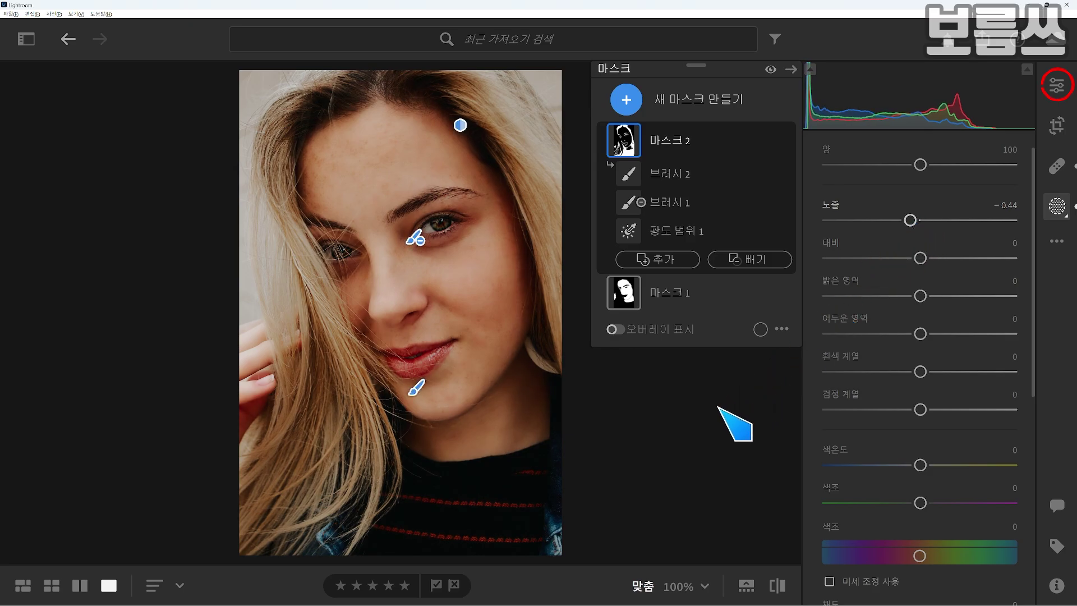
In the whole photo's color mix (색상 혼합), set orange luminance (광도) to +8 and saturation (채도) to -7.
click(1057, 85)
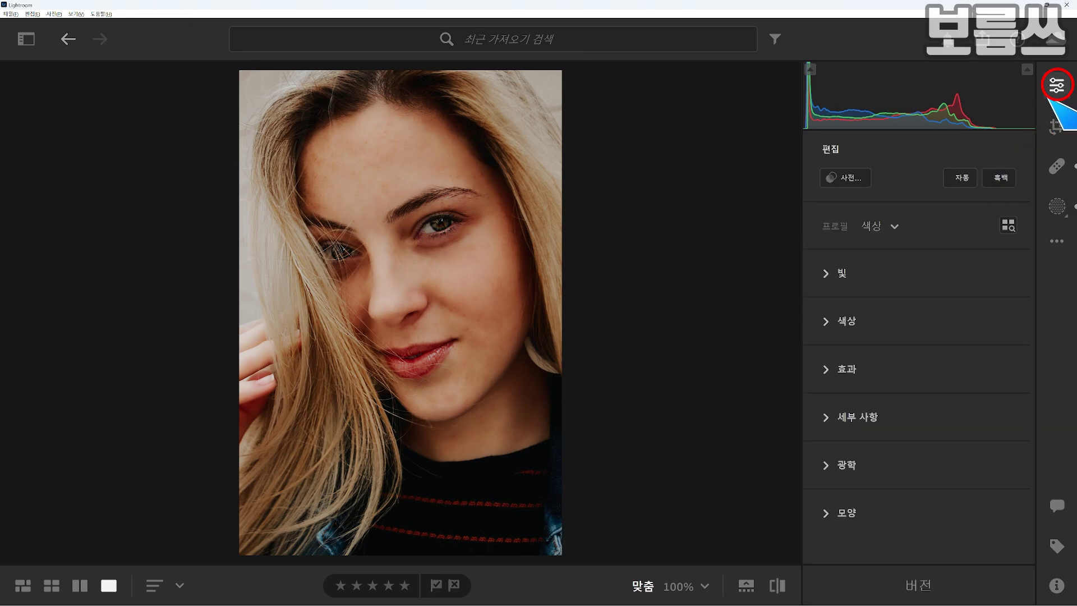
click(855, 306)
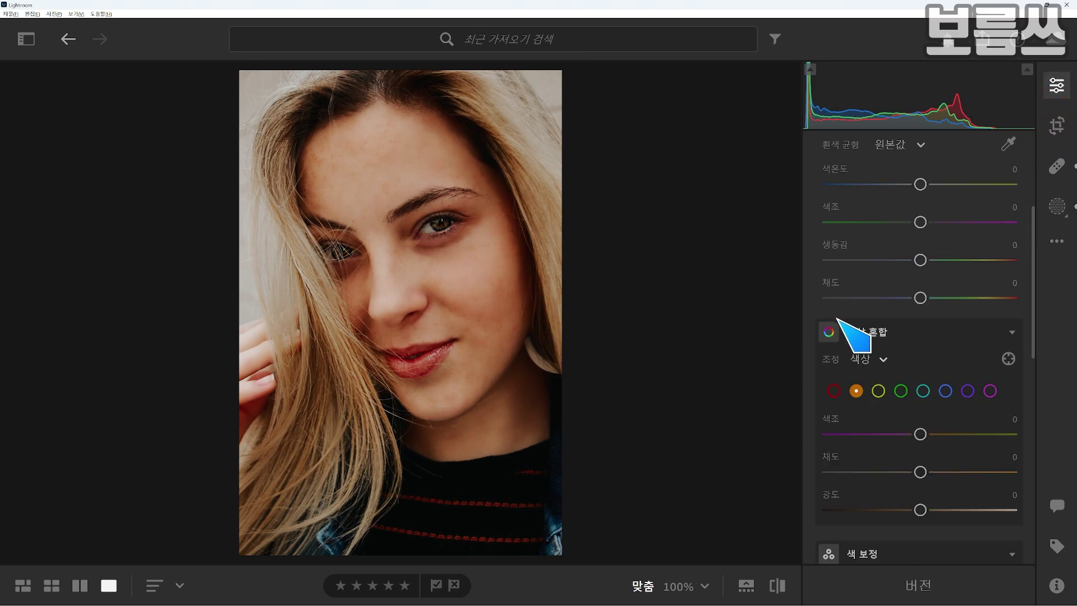
drag(1034, 279, 1034, 351)
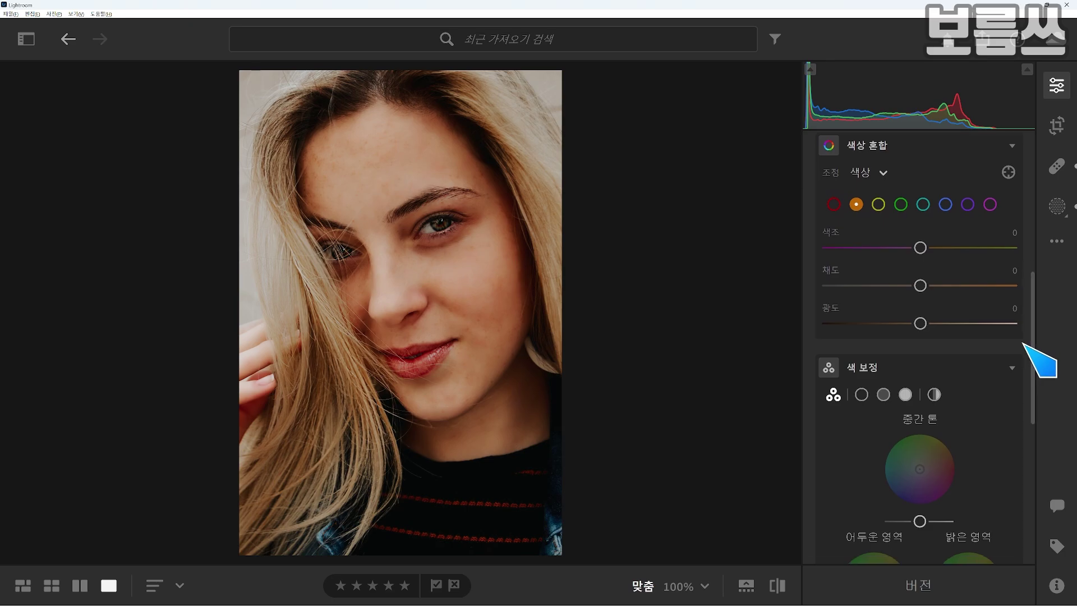
click(856, 205)
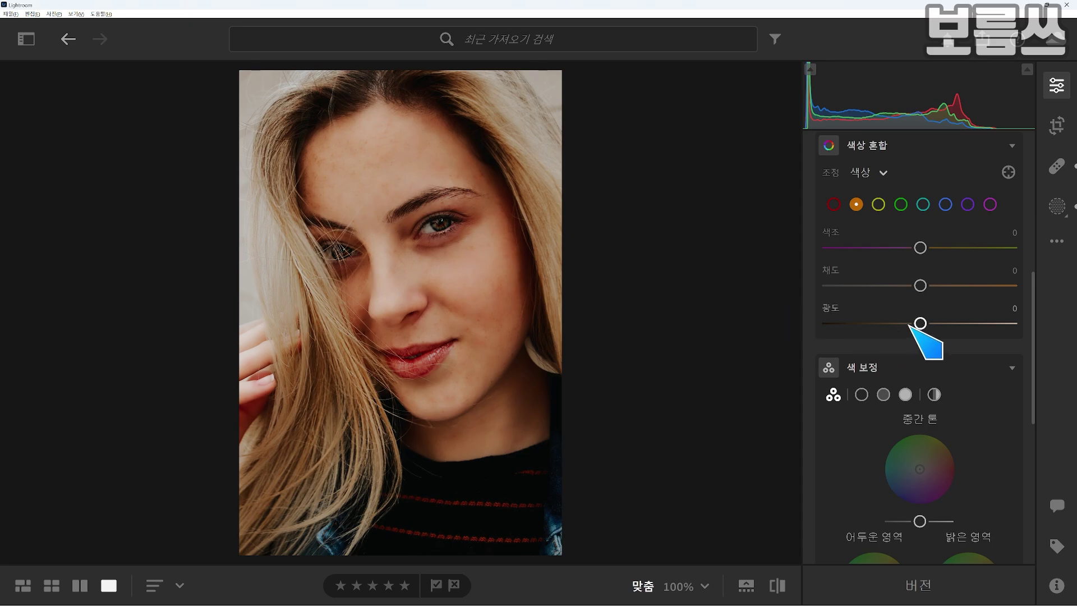
drag(921, 323, 928, 323)
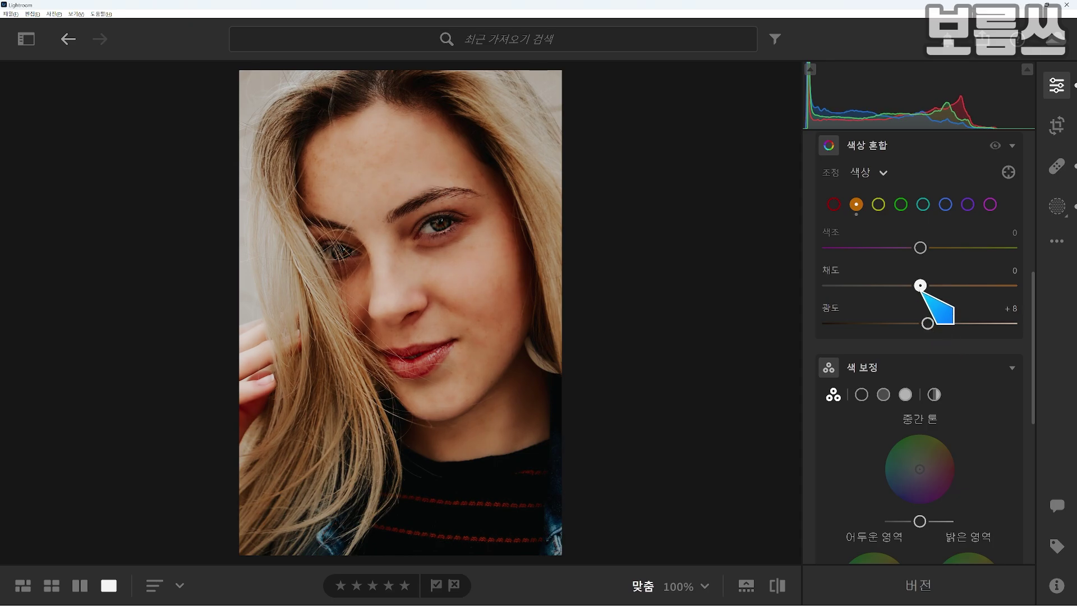
drag(921, 285, 914, 284)
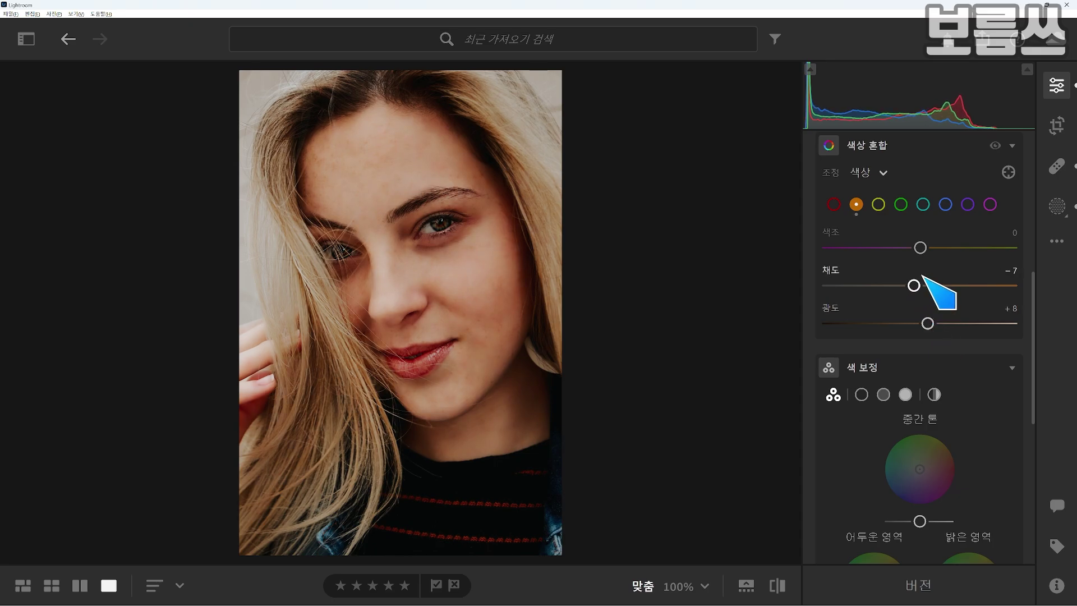
drag(920, 248, 920, 248)
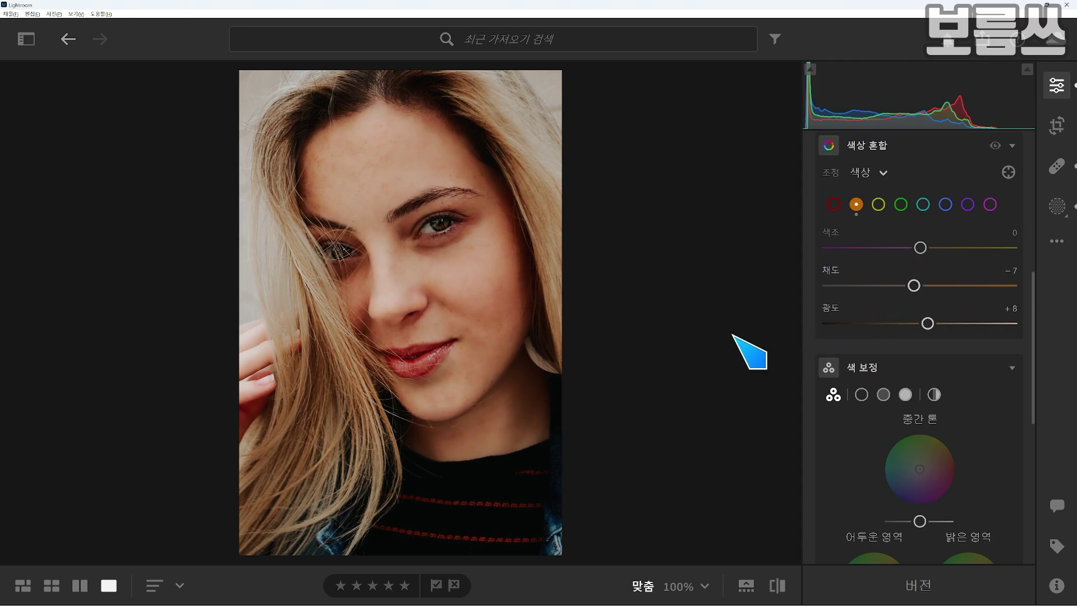